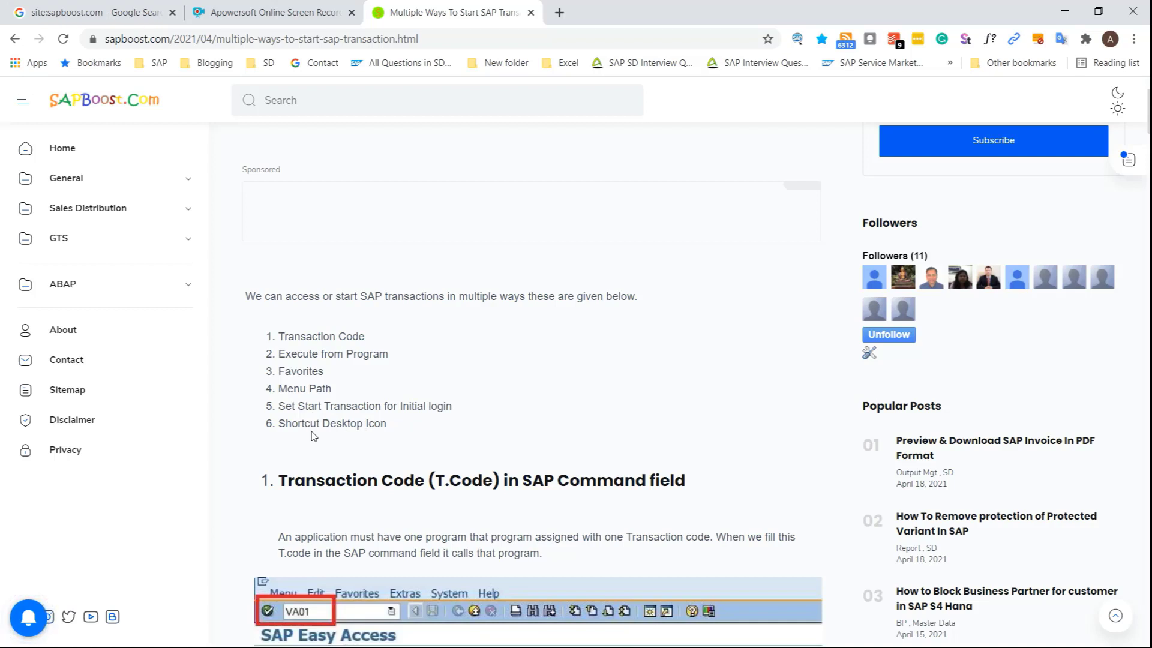
Scroll through the SAPBoost article's list of six ways to start SAP transactions.
scroll(308, 431, down, 2)
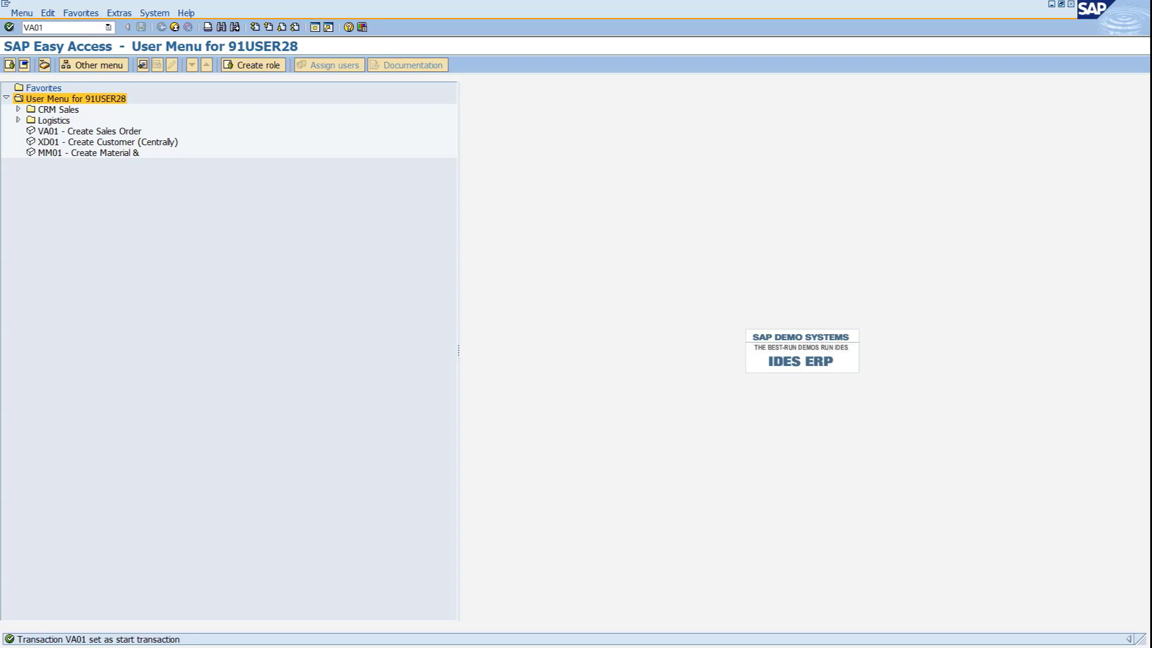
Run VA01 from the command field to open the Create Sales Order initial screen.
key(Return)
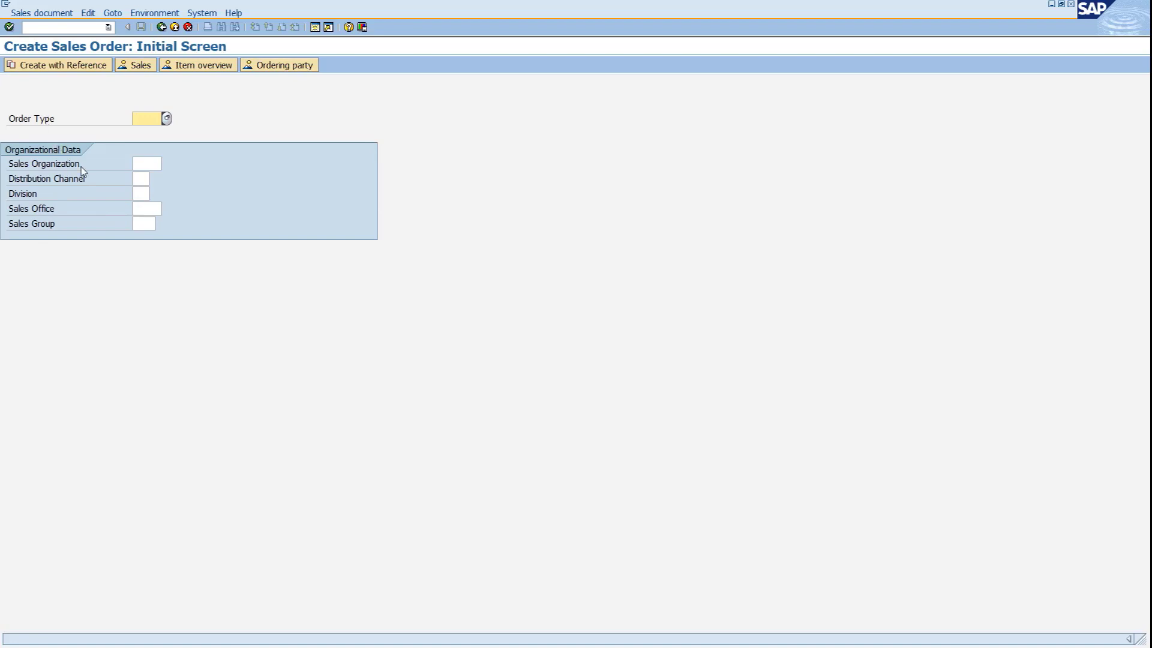
key(alt+Tab)
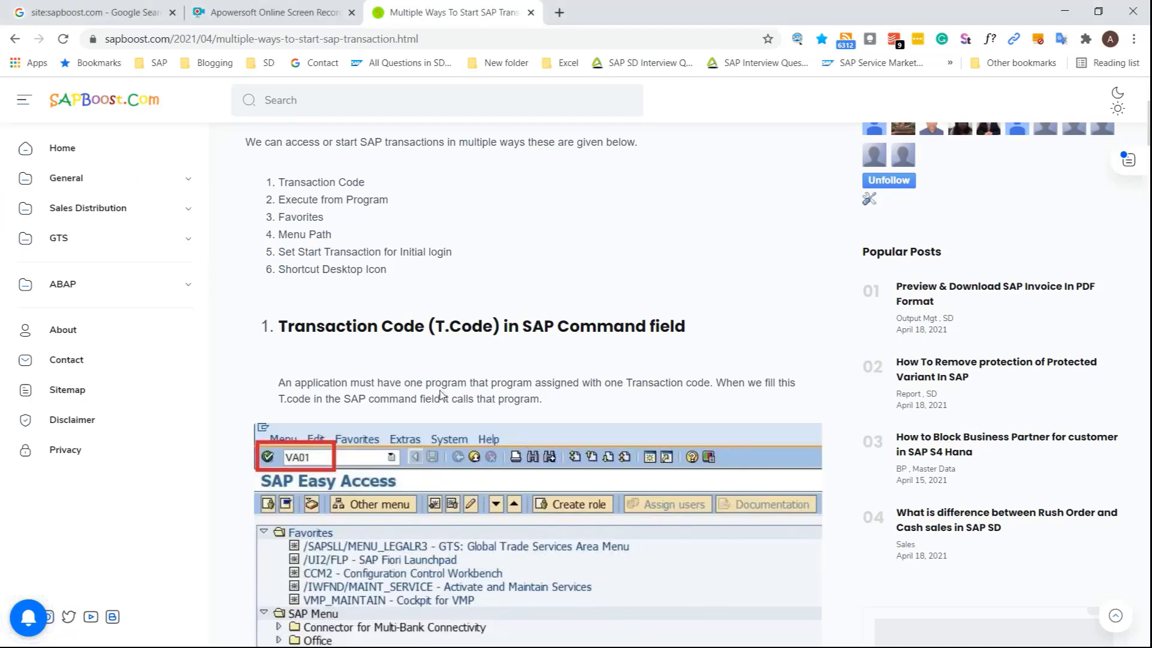
Scroll the article down to section 2, Execute from Program SE38.
scroll(438, 406, down, 5)
scroll(439, 405, up, 5)
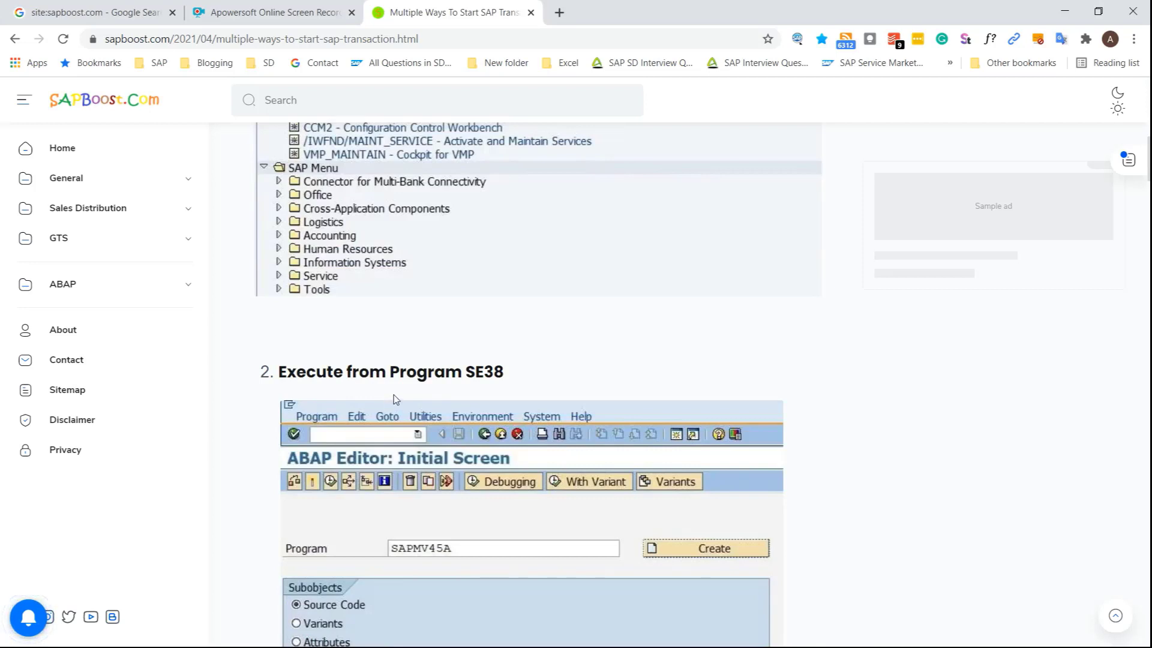
scroll(394, 396, down, 1)
scroll(394, 395, down, 1)
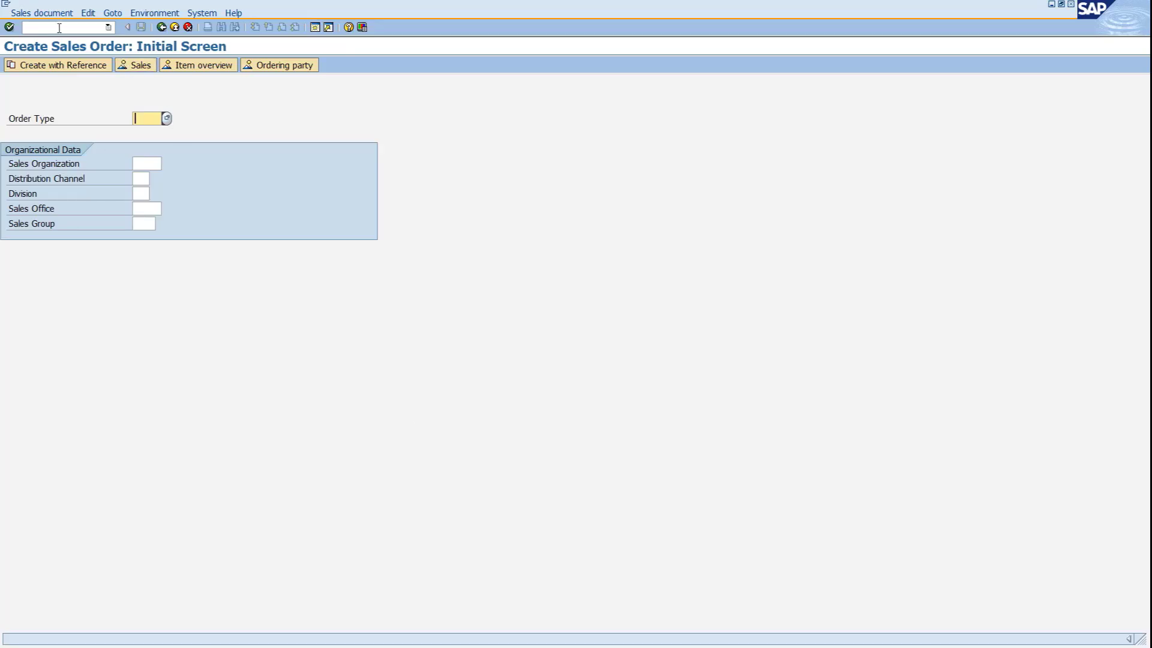
Execute program SAPMV45A in the ABAP Editor (SE38) to reach Create Sales Order.
click(59, 29)
text(/NSE38)
key(Return)
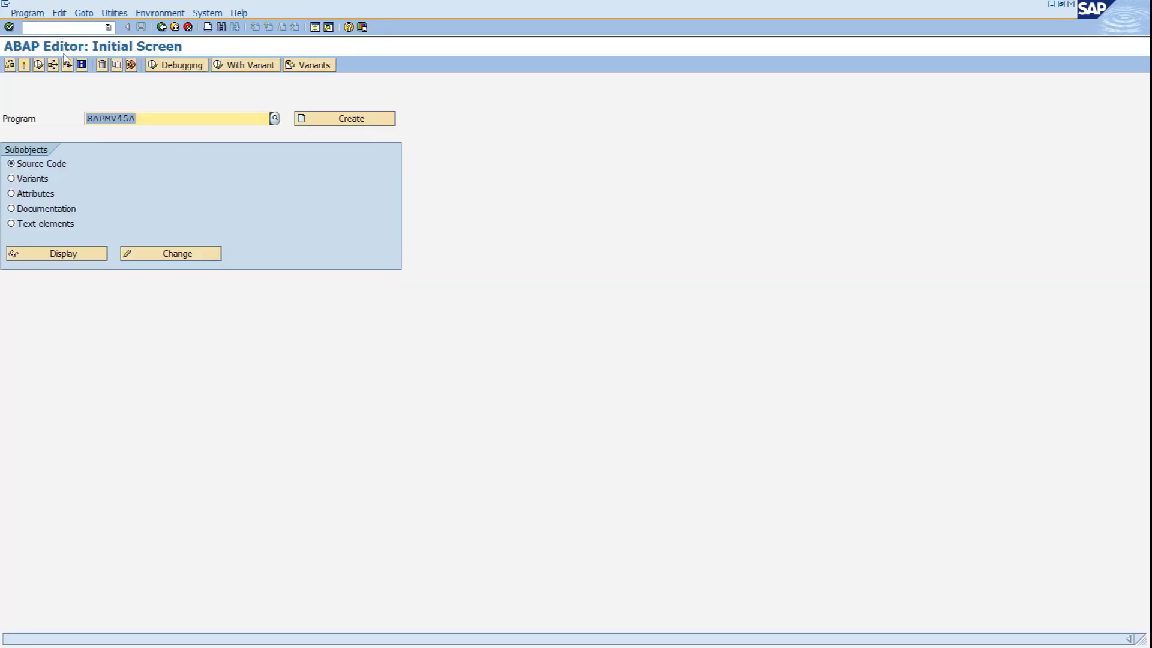
click(179, 118)
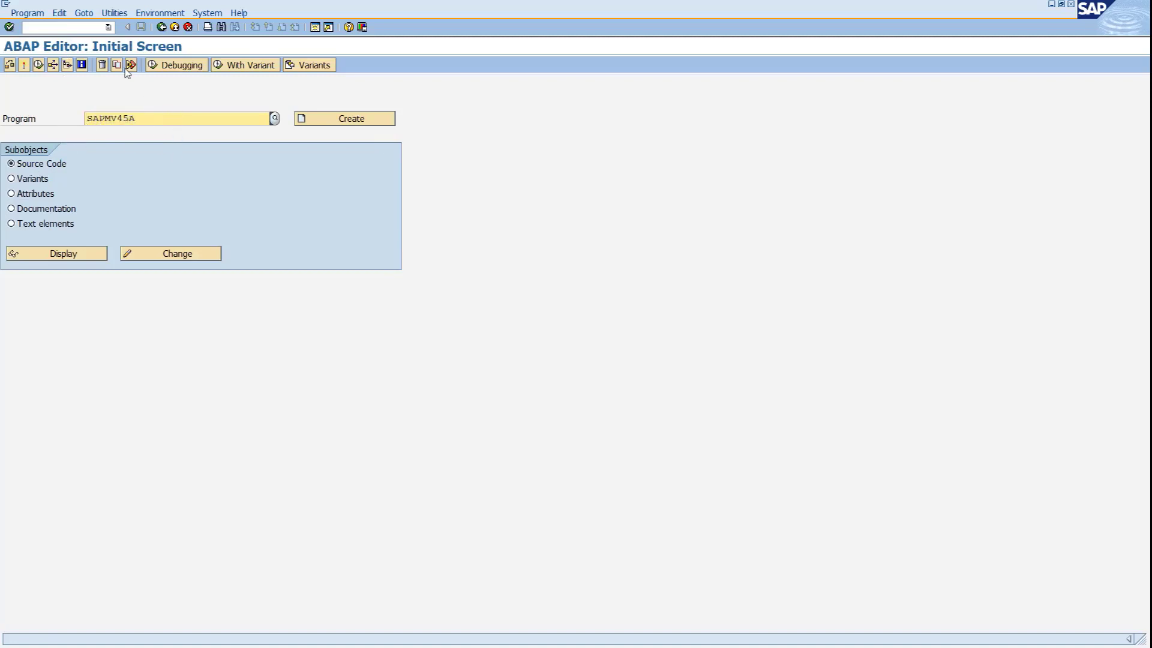
click(39, 69)
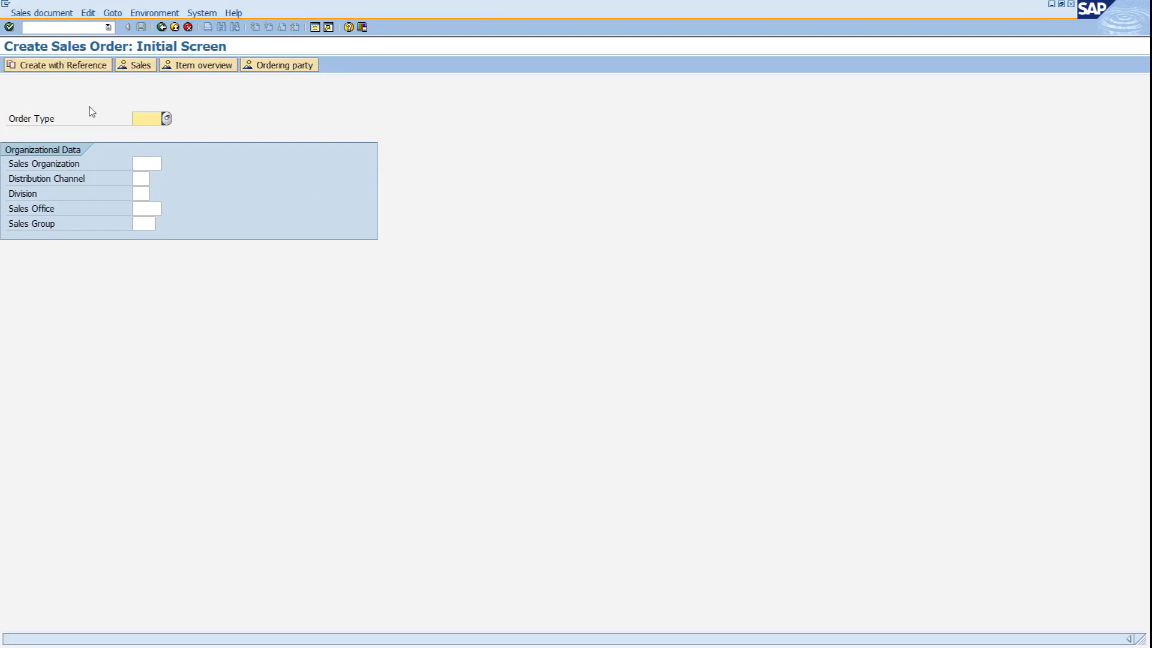
Scroll the article to section 3 on Favorites, then return to SAP GUI.
key(alt+Tab)
scroll(410, 330, down, 8)
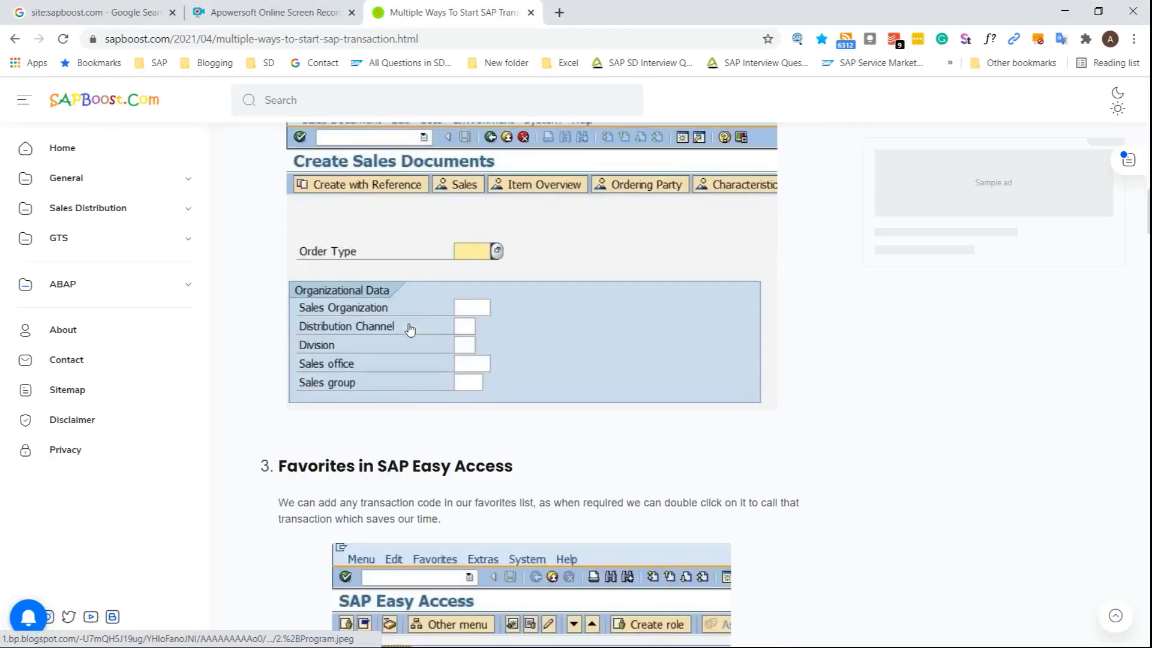
scroll(410, 329, down, 4)
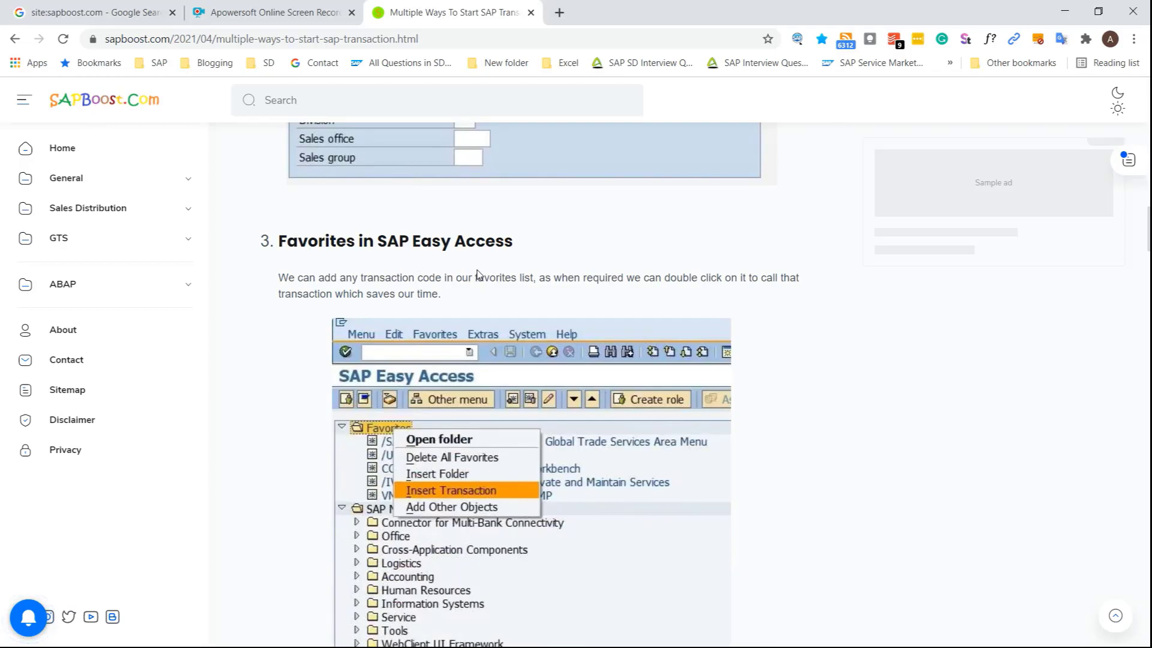
key(alt+Tab)
Return to Easy Access with /N and insert transaction VA01 into the Favorites folder.
click(65, 27)
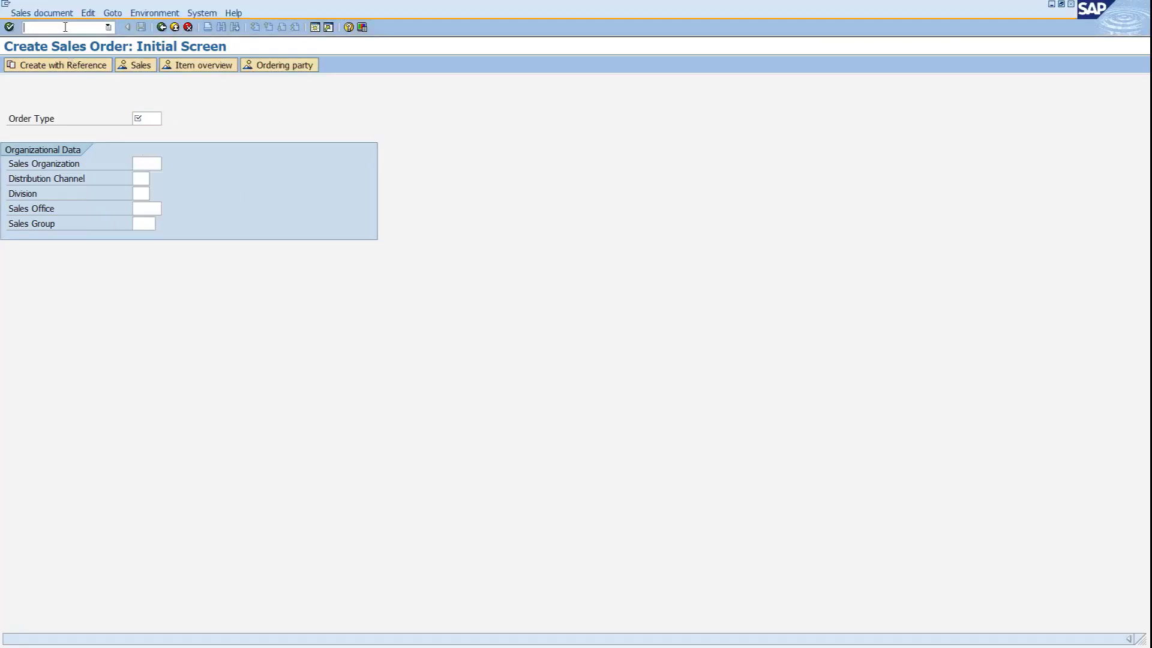
key(Return)
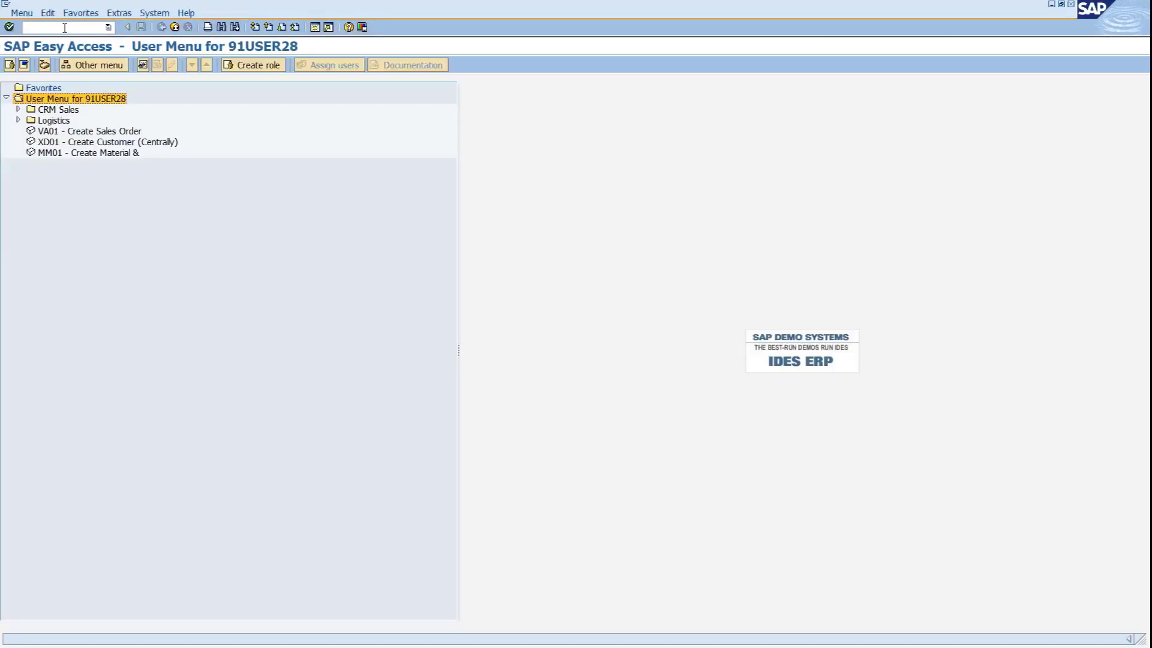
click(35, 90)
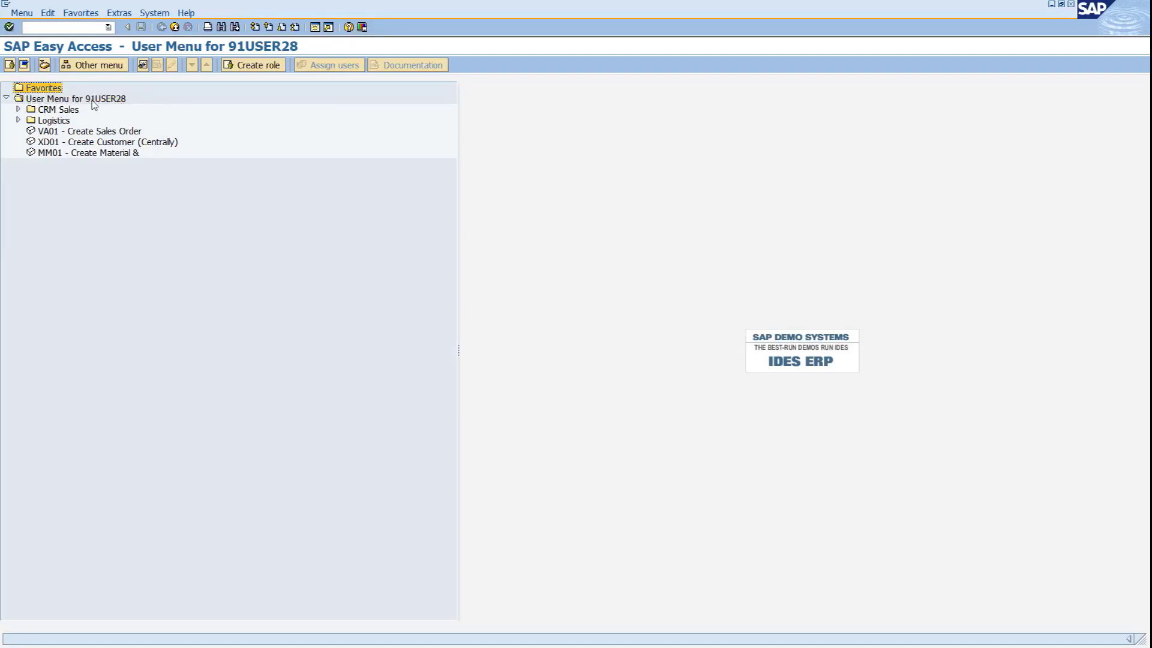
right_click(39, 91)
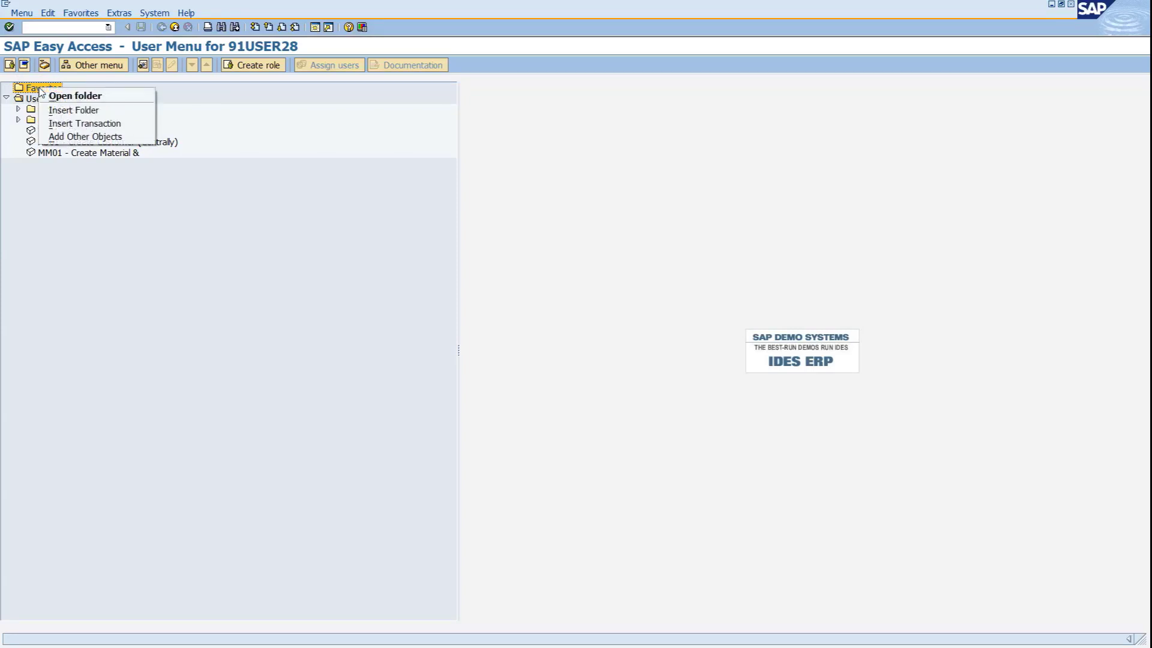
click(80, 124)
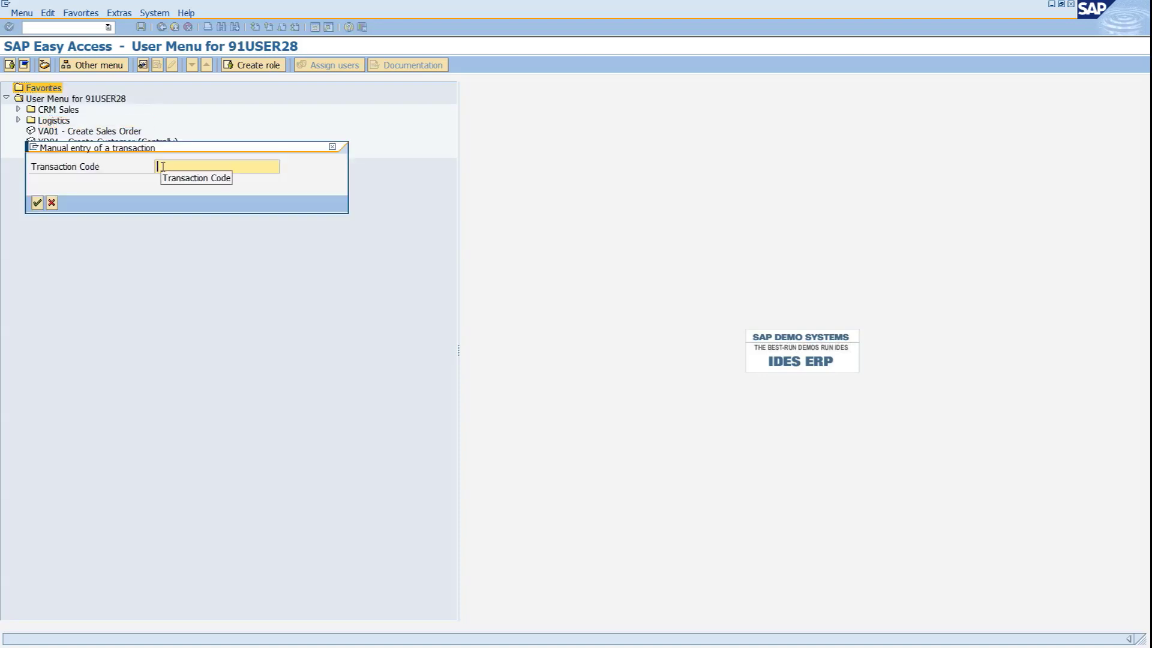
text(va01)
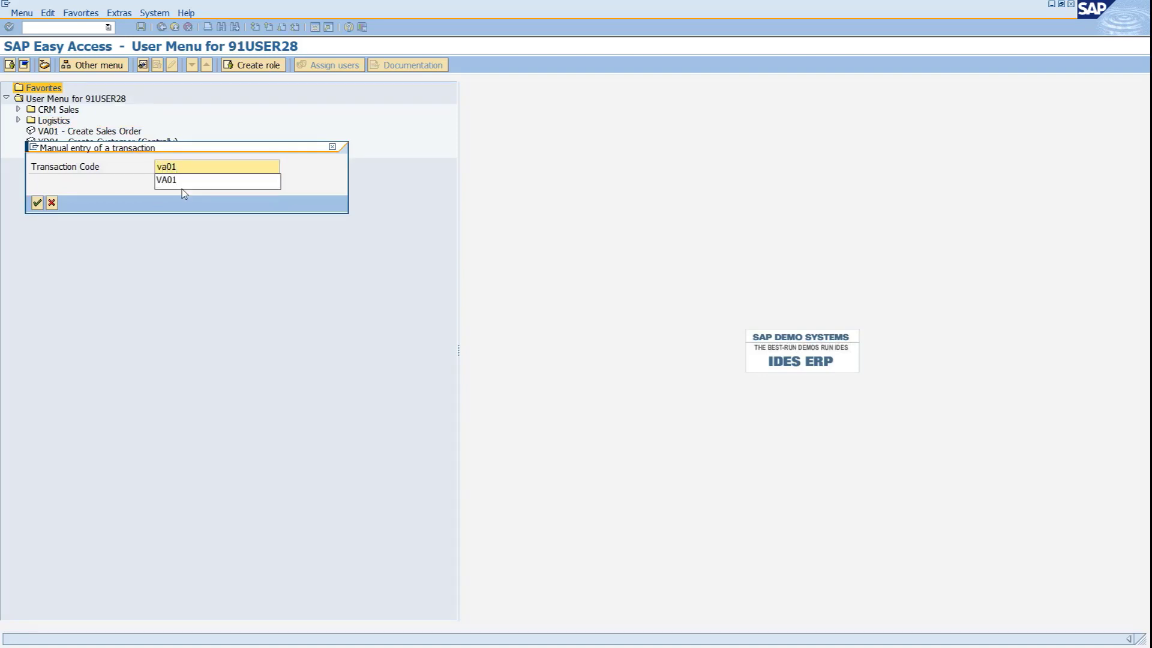
key(Return)
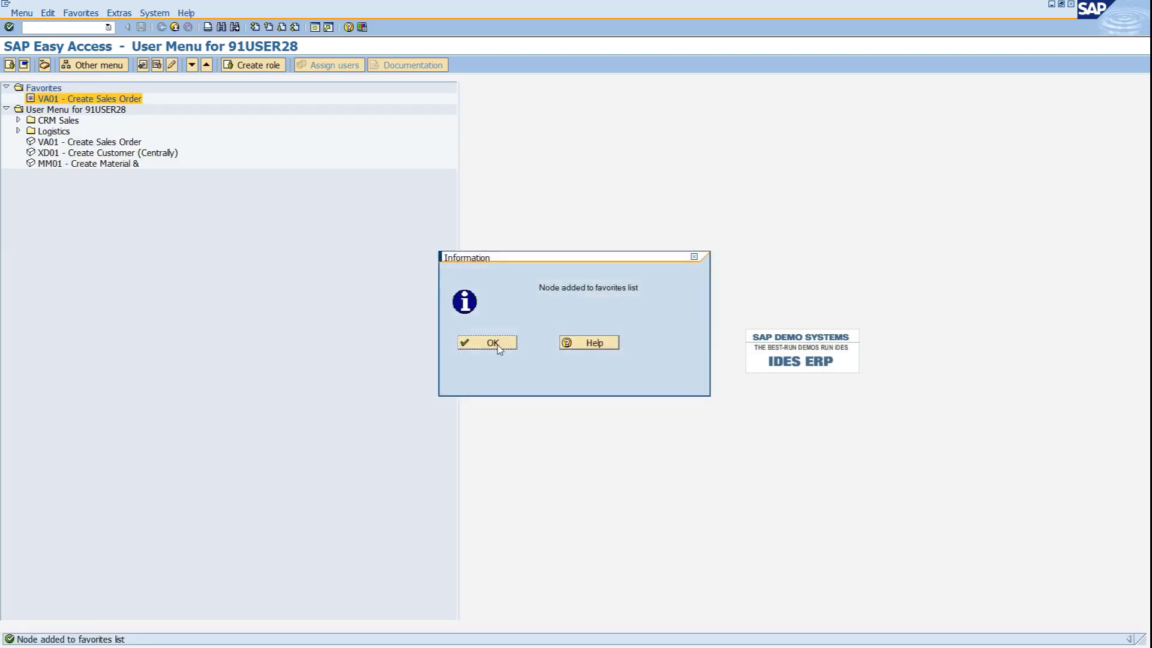
click(492, 342)
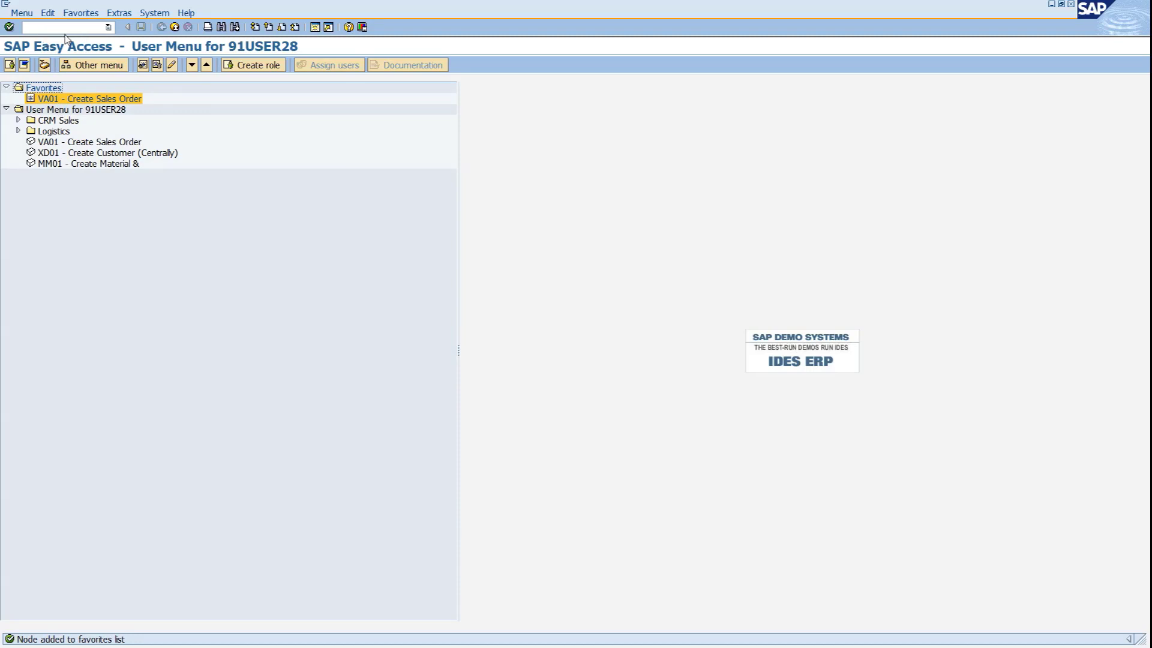
Launch Create Sales Order from the new VA01 favorite.
click(70, 101)
double_click(50, 99)
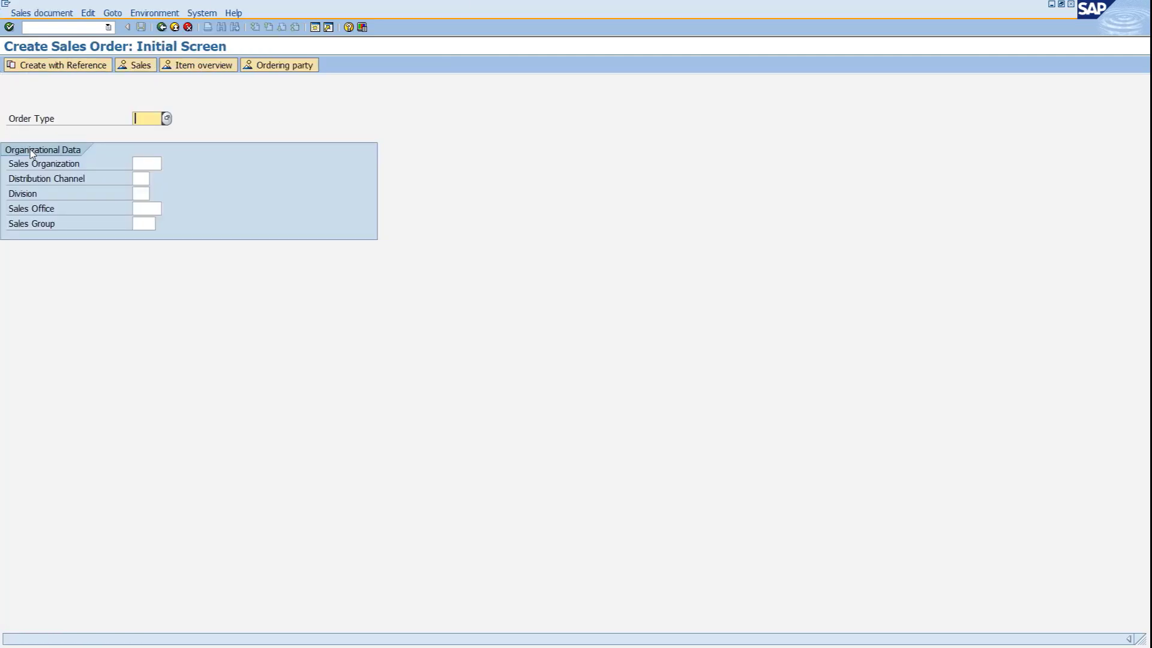
key(alt+Tab)
Scroll the article past the manual-entry screenshots to section 4, Menu Path.
scroll(457, 355, down, 4)
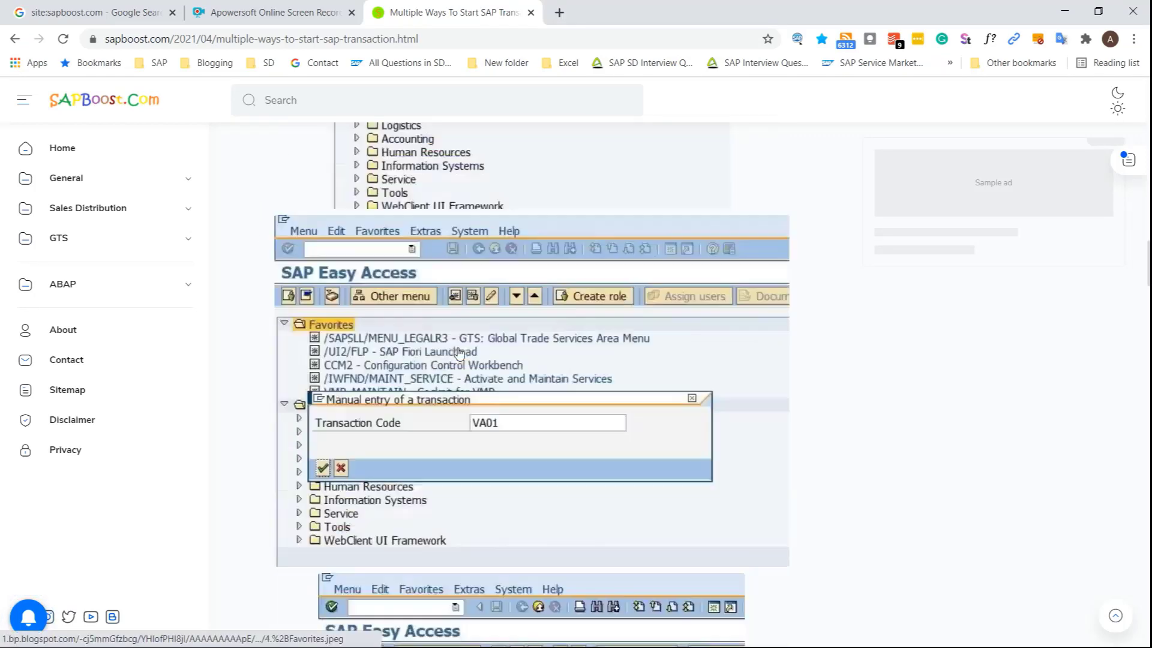
scroll(458, 356, down, 10)
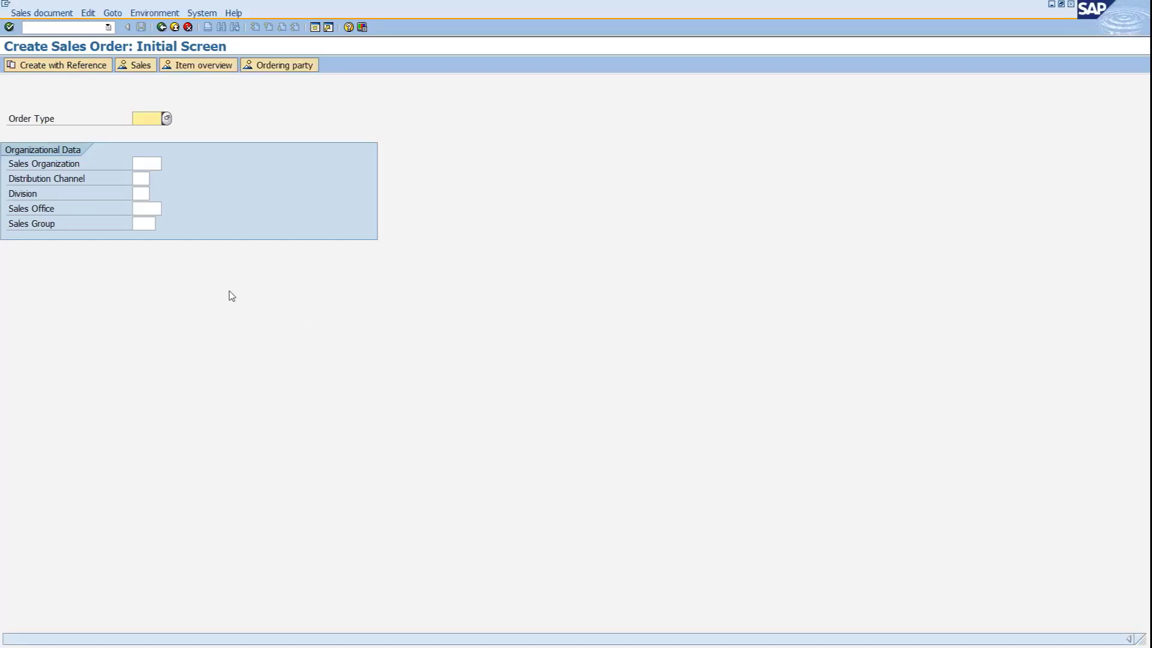
Enter /N to exit Create Sales Order back to the Easy Access user menu.
click(36, 27)
text(/N)
key(Return)
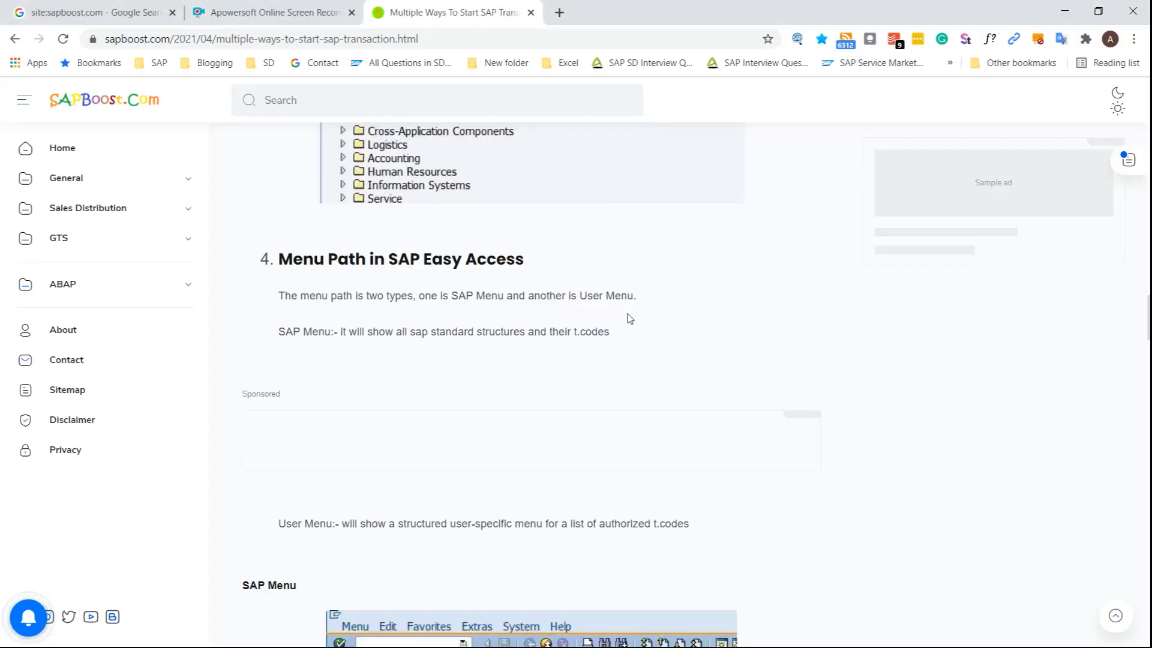
scroll(332, 370, down, 1)
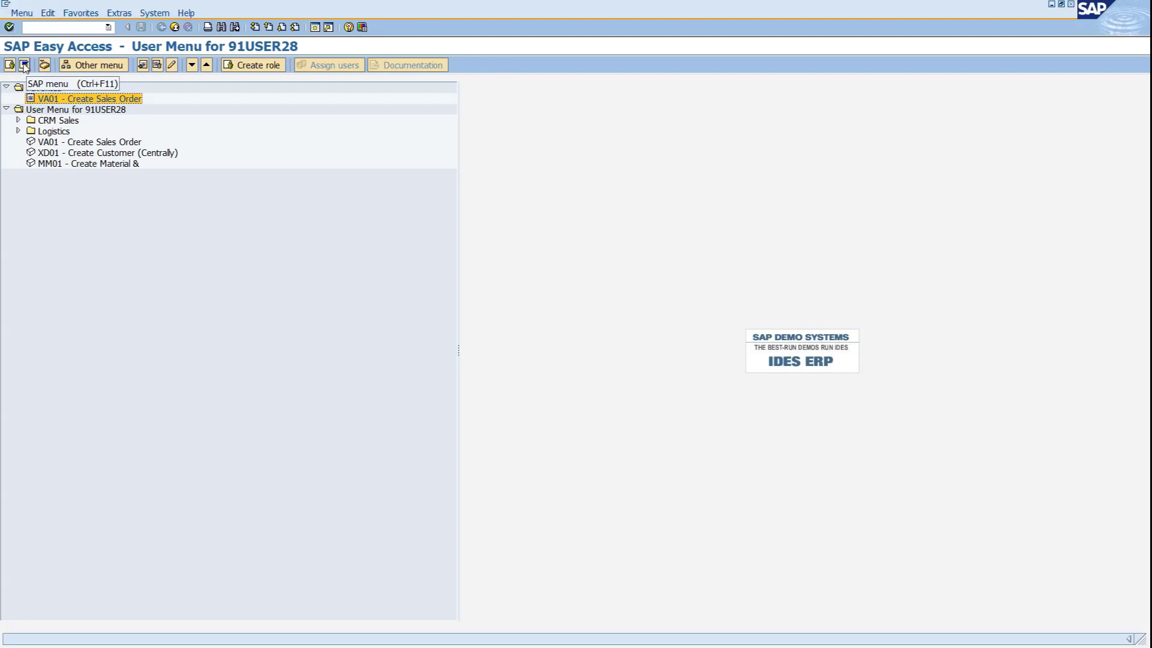
Switch to the SAP Menu and expand Logistics > Sales and Distribution > Sales.
click(24, 65)
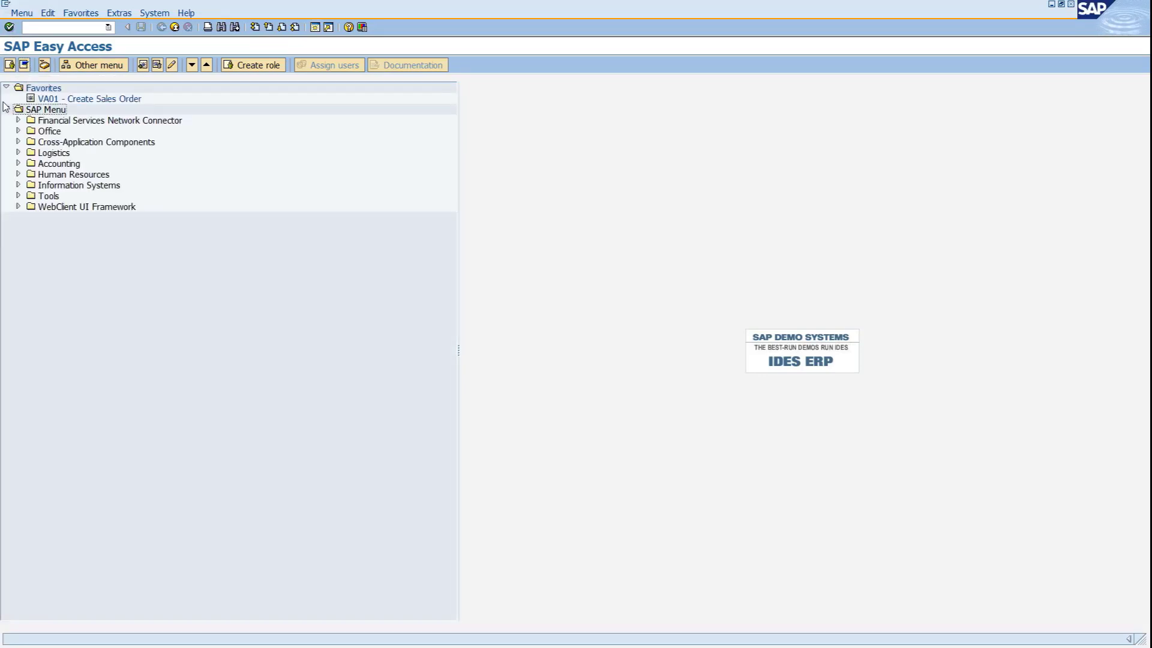
click(43, 111)
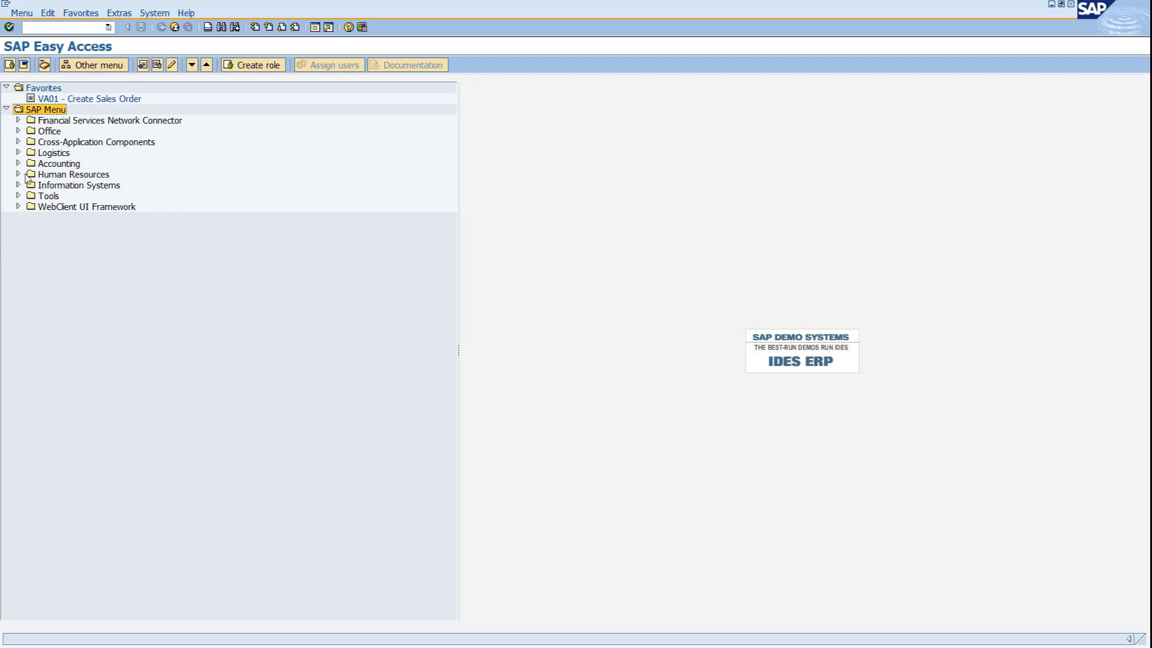
click(54, 153)
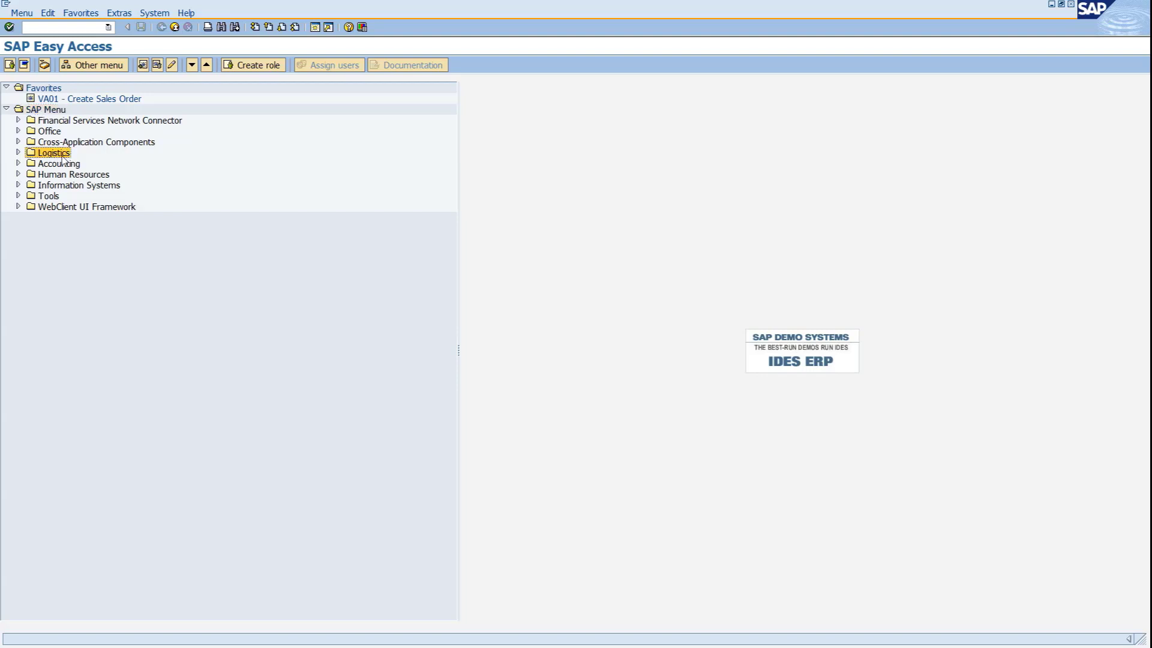
double_click(62, 157)
key(Down)
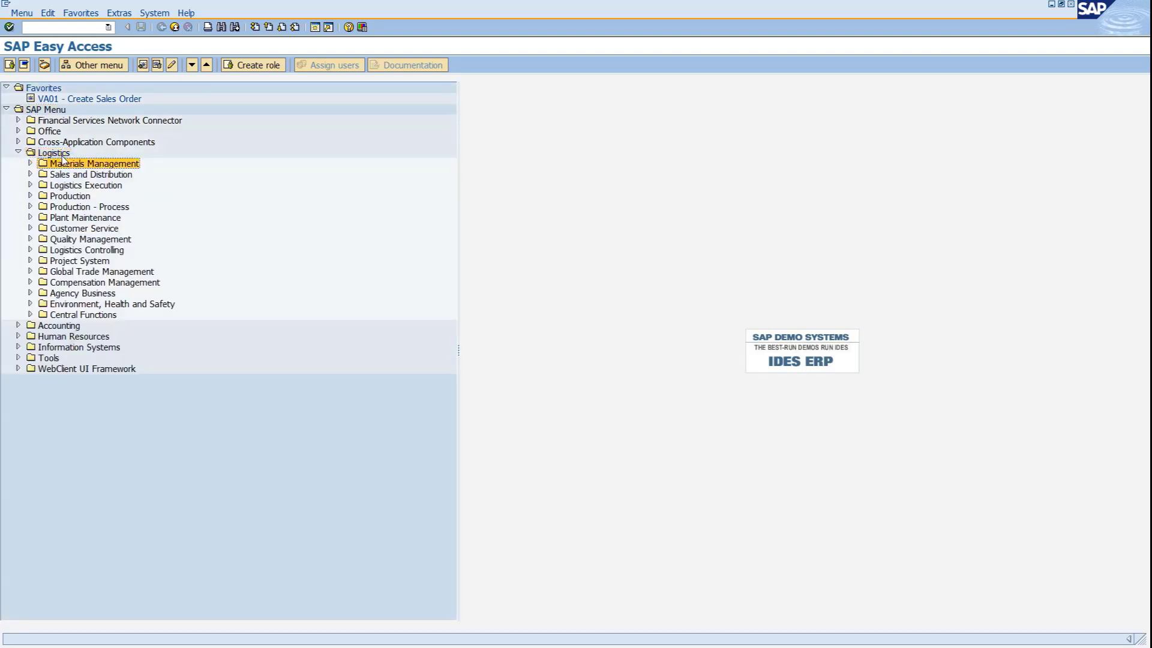
key(Down)
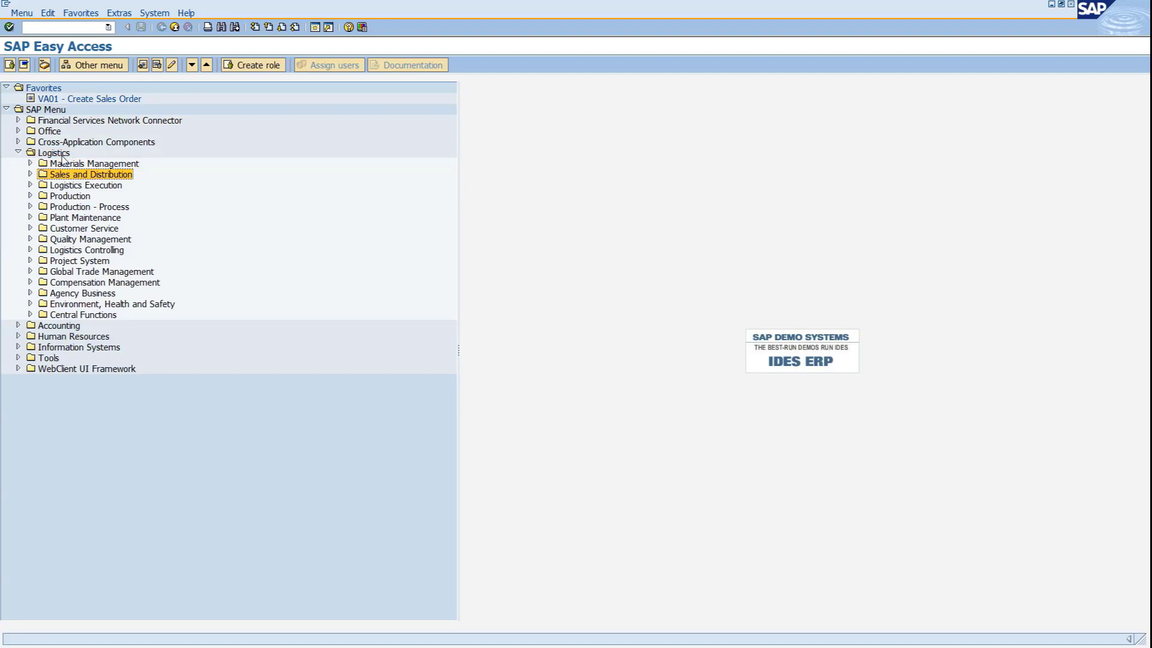
key(Right)
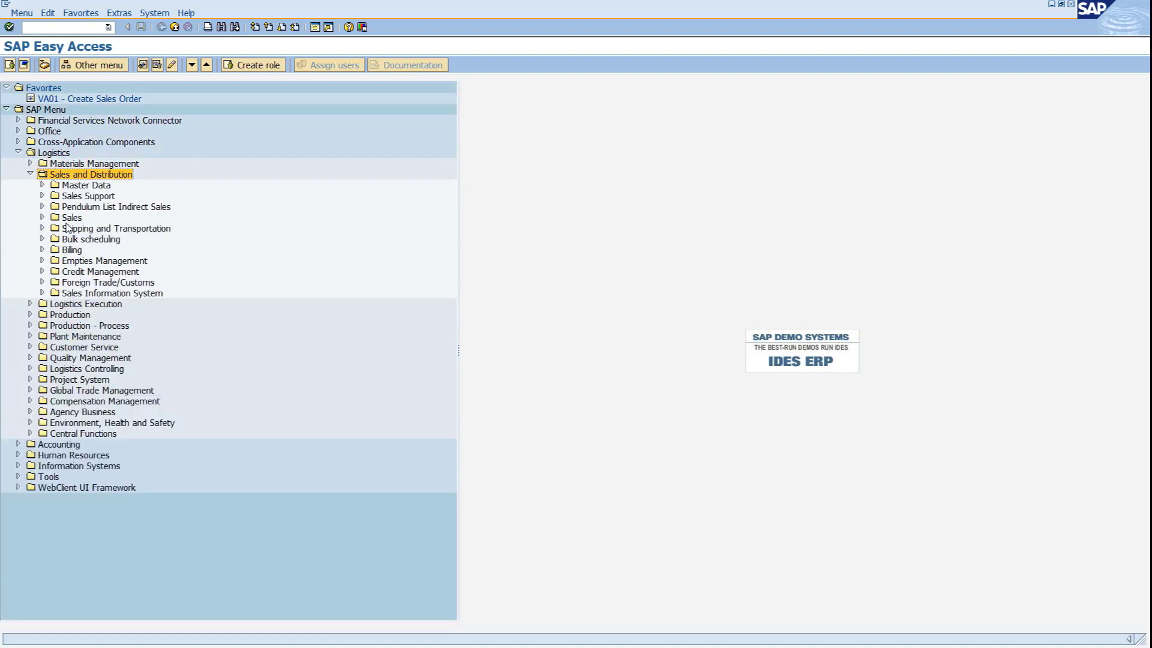
key(Down)
key(Down)
key(Down)
key(Down)
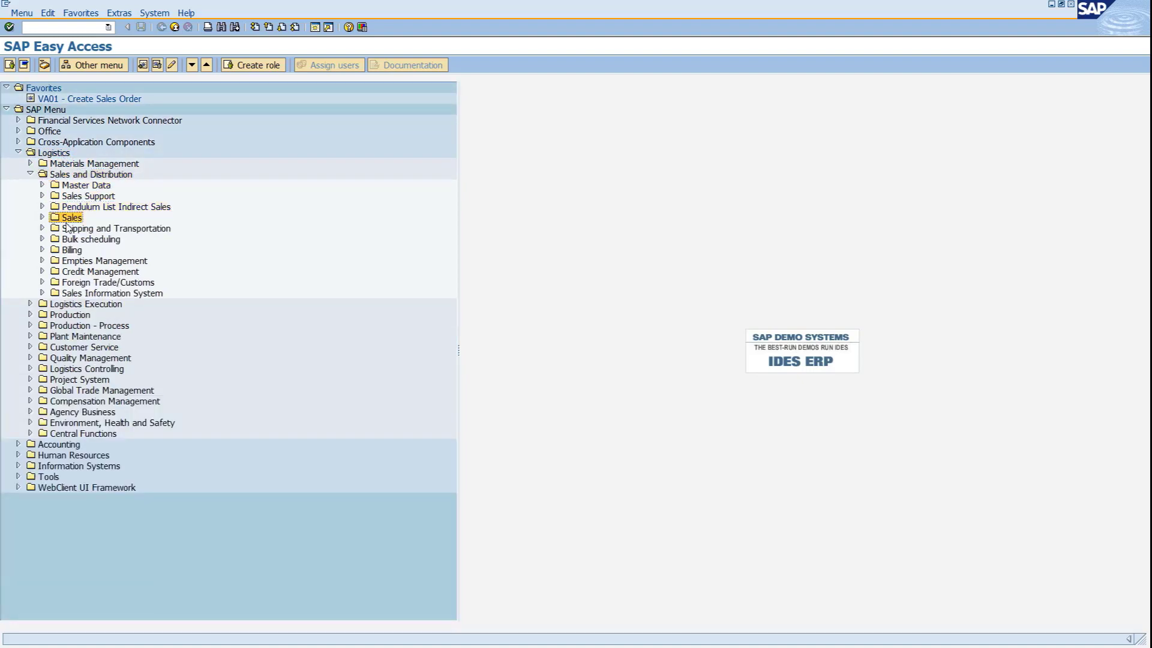
key(Right)
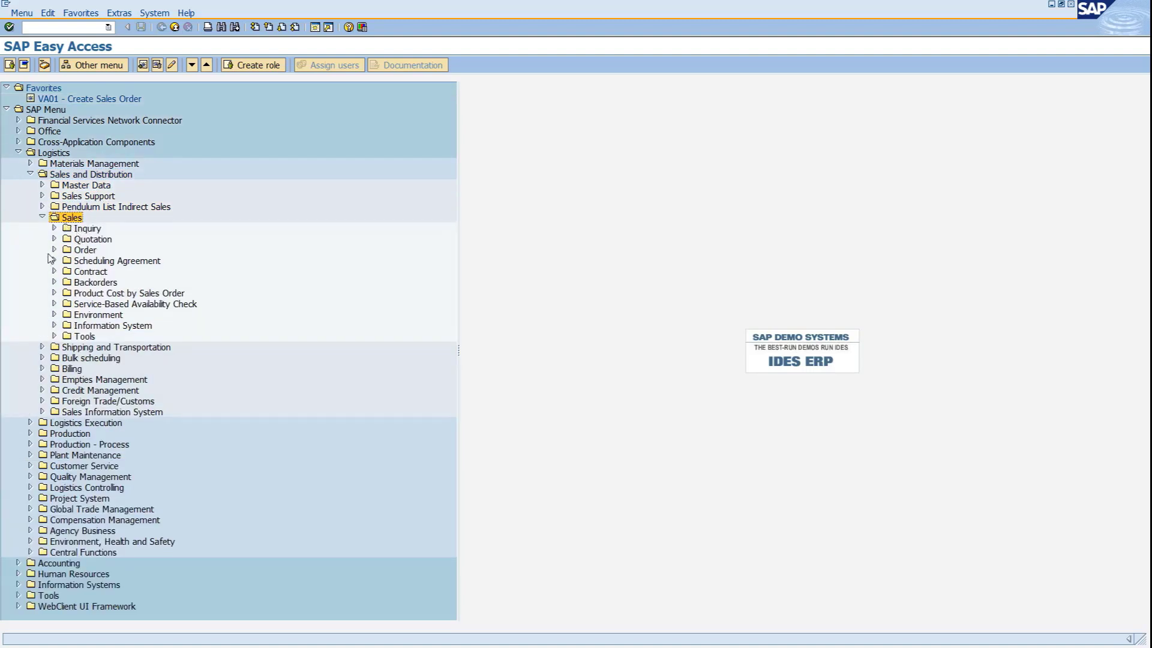
Open the Order folder, launch VA01 - Create, then go back to Easy Access.
click(54, 249)
click(92, 254)
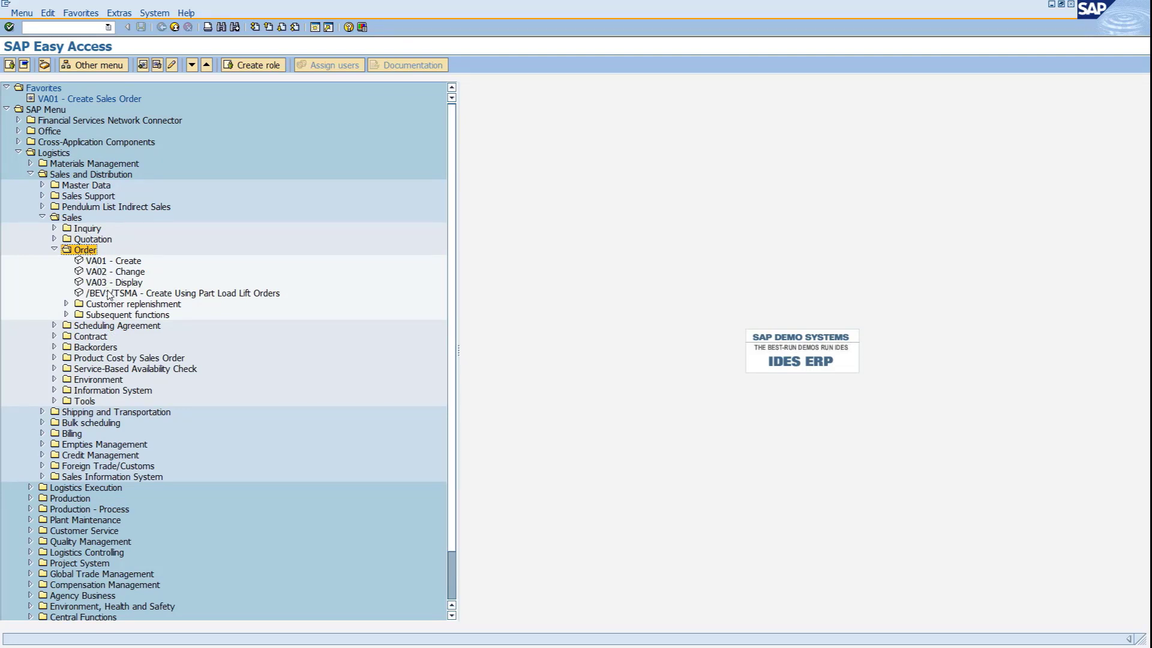
click(106, 263)
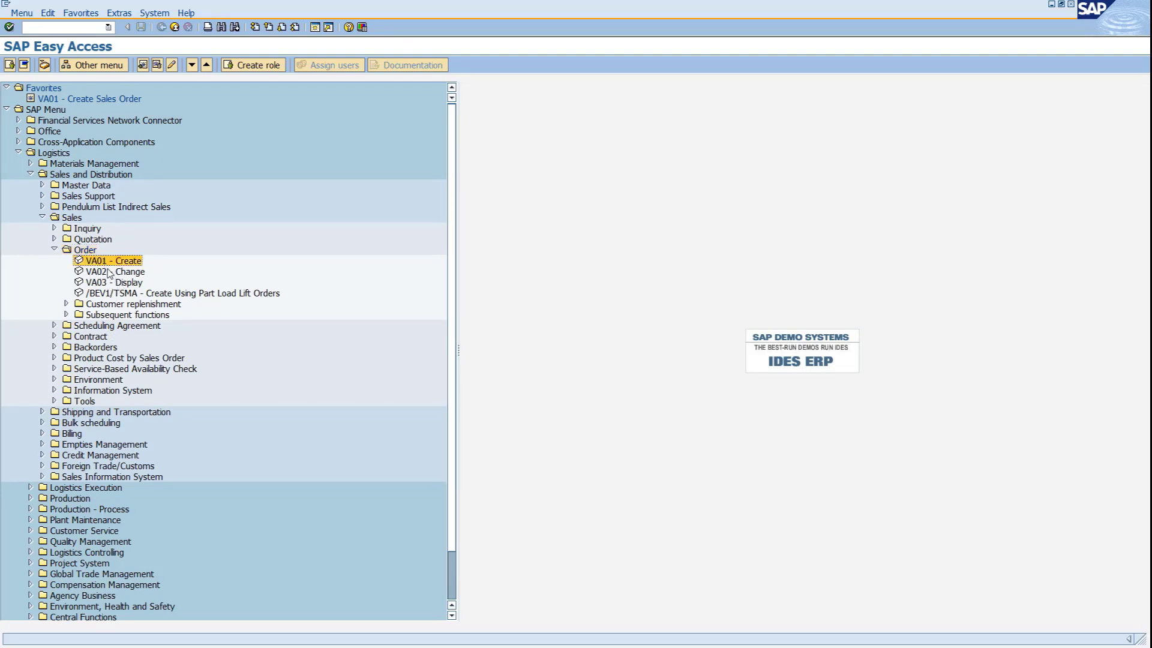
click(114, 273)
click(117, 283)
click(109, 264)
double_click(107, 263)
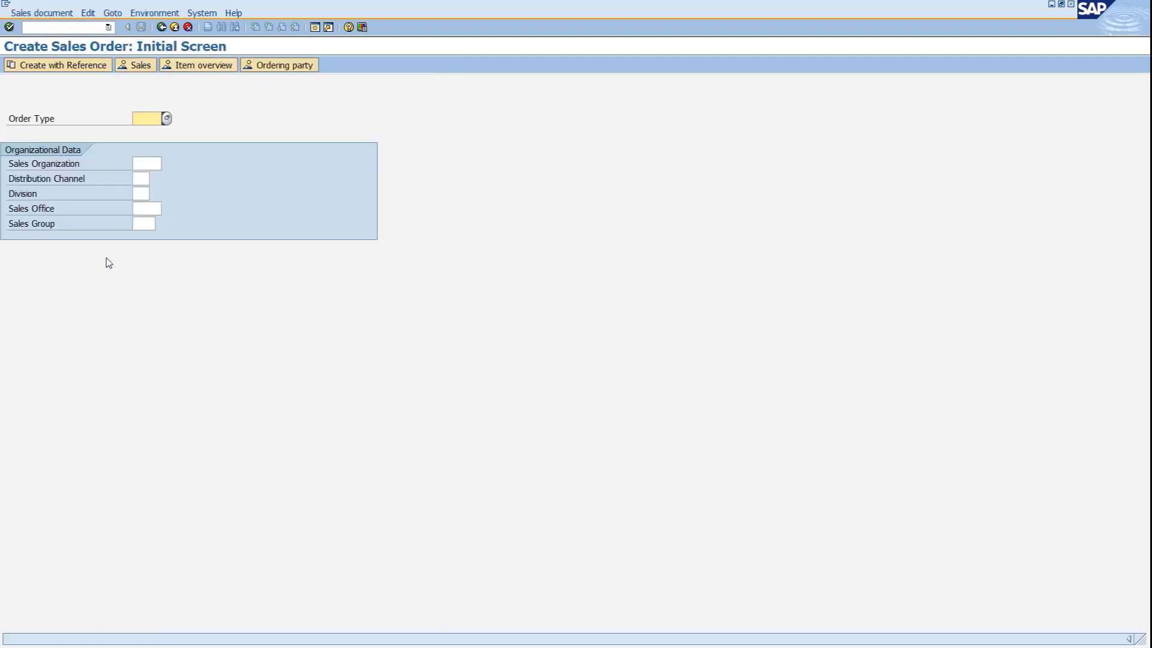
click(160, 27)
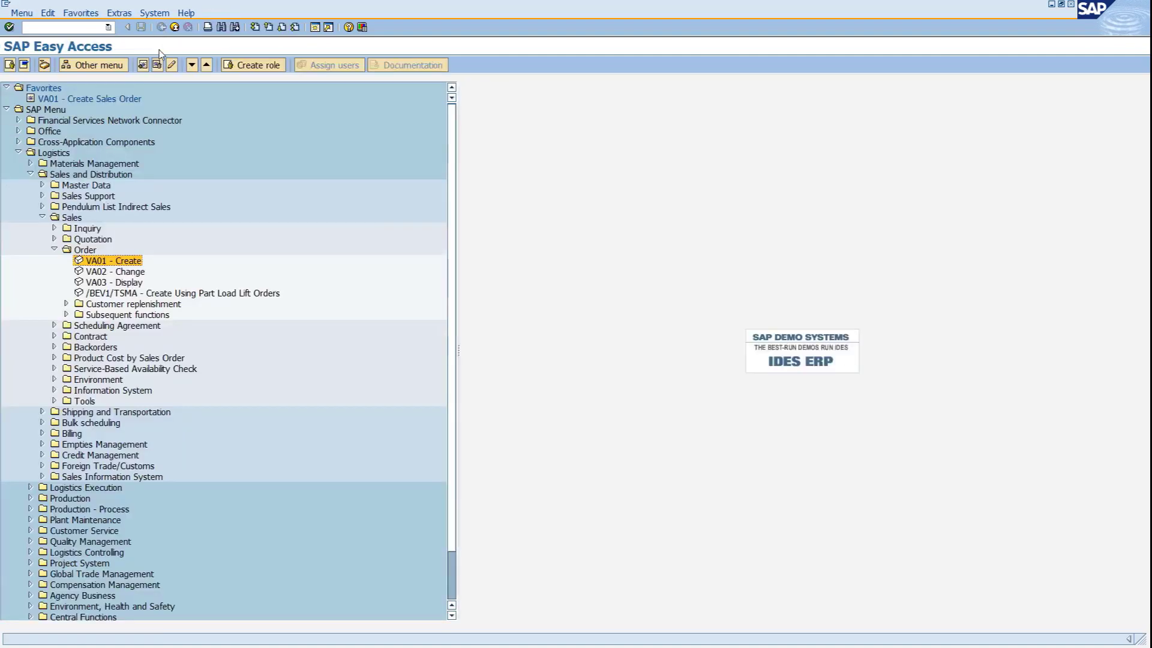
Show the user menu and browse its VA01, XD01 and MM01 entries.
click(10, 65)
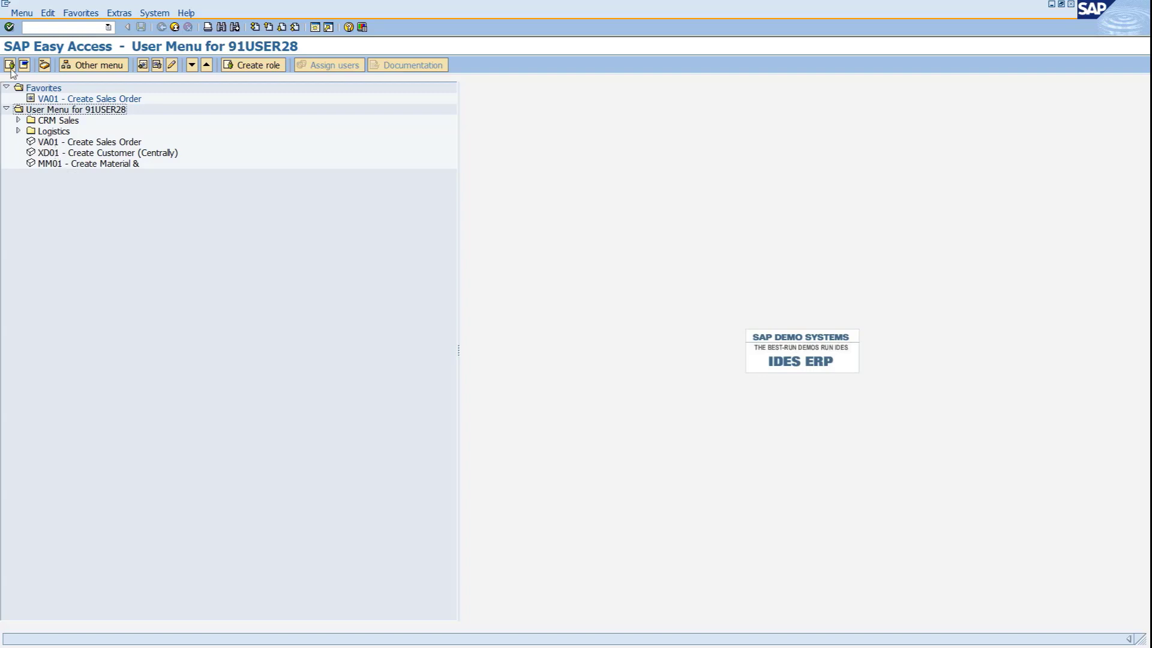
click(50, 146)
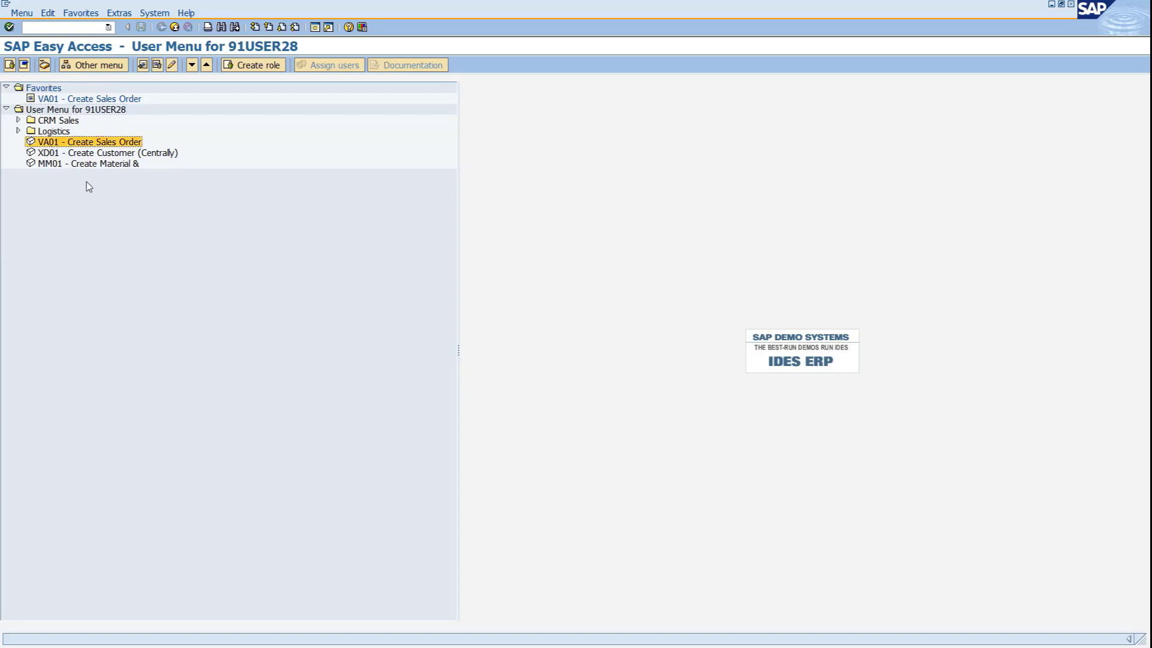
click(49, 153)
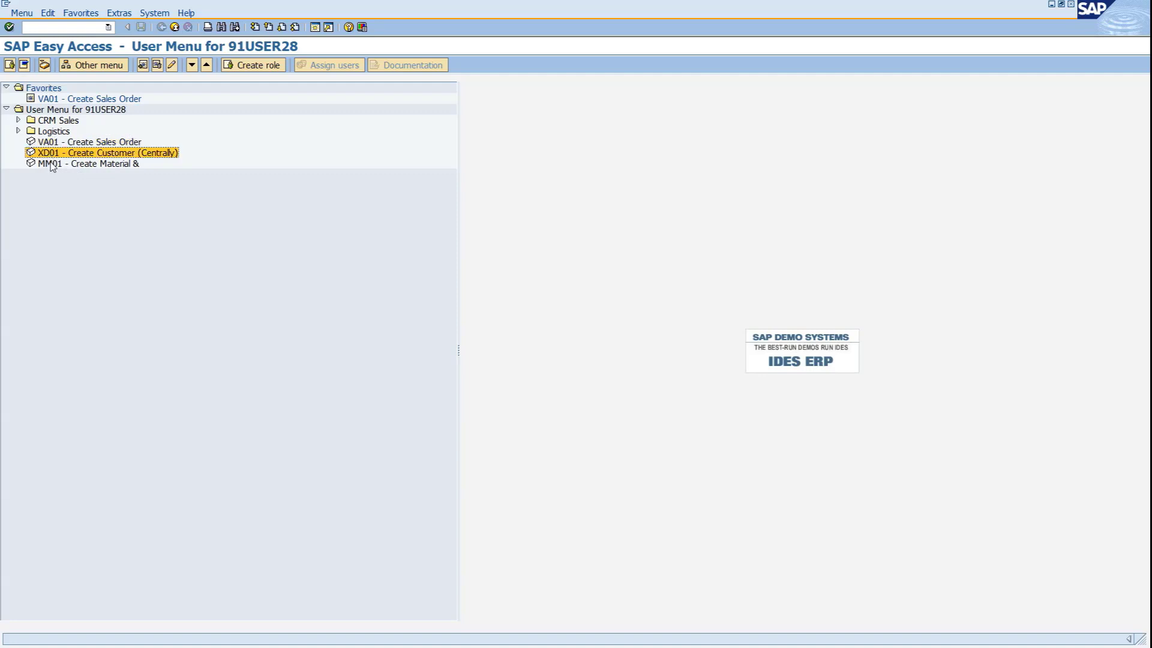
click(47, 142)
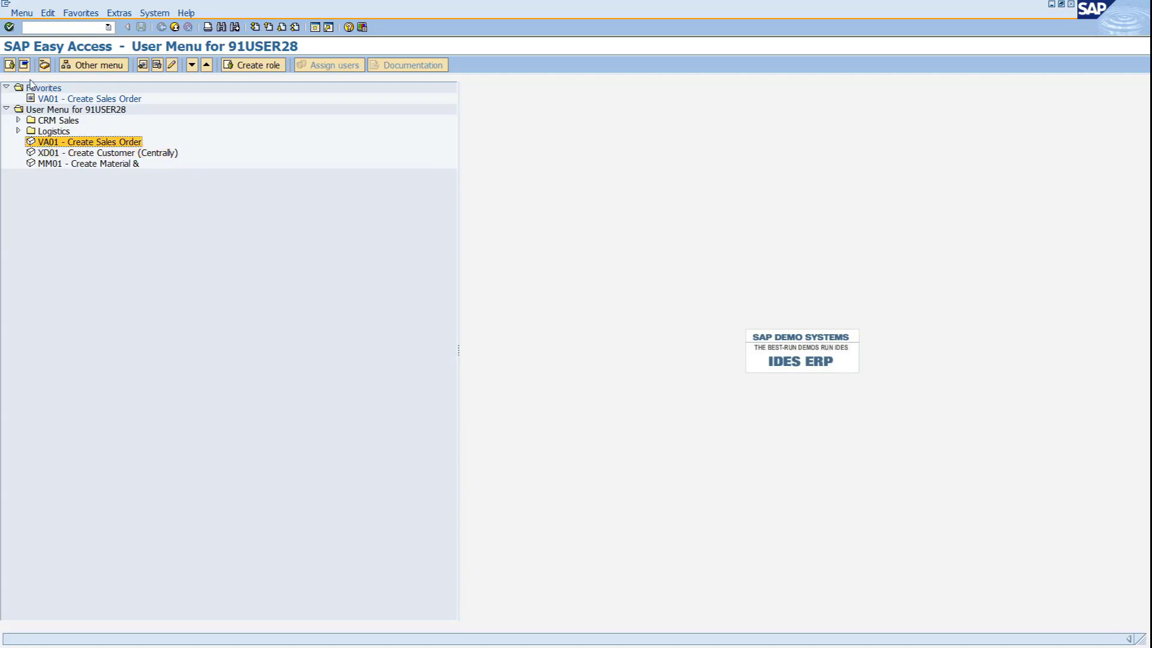
click(52, 110)
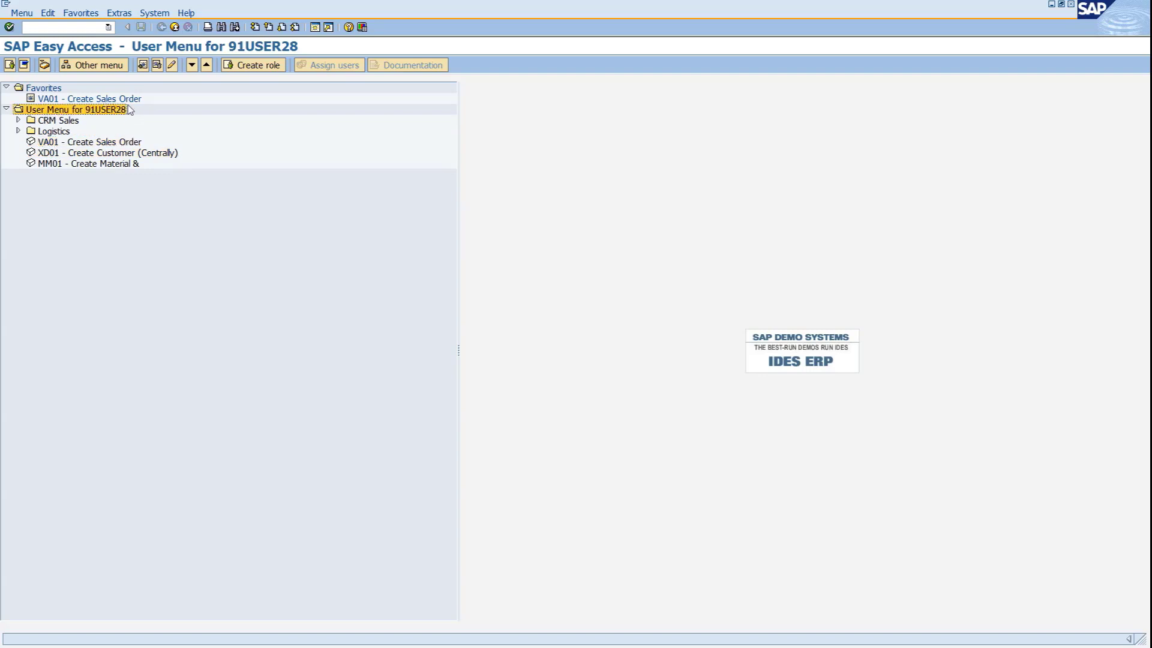
click(51, 144)
click(56, 155)
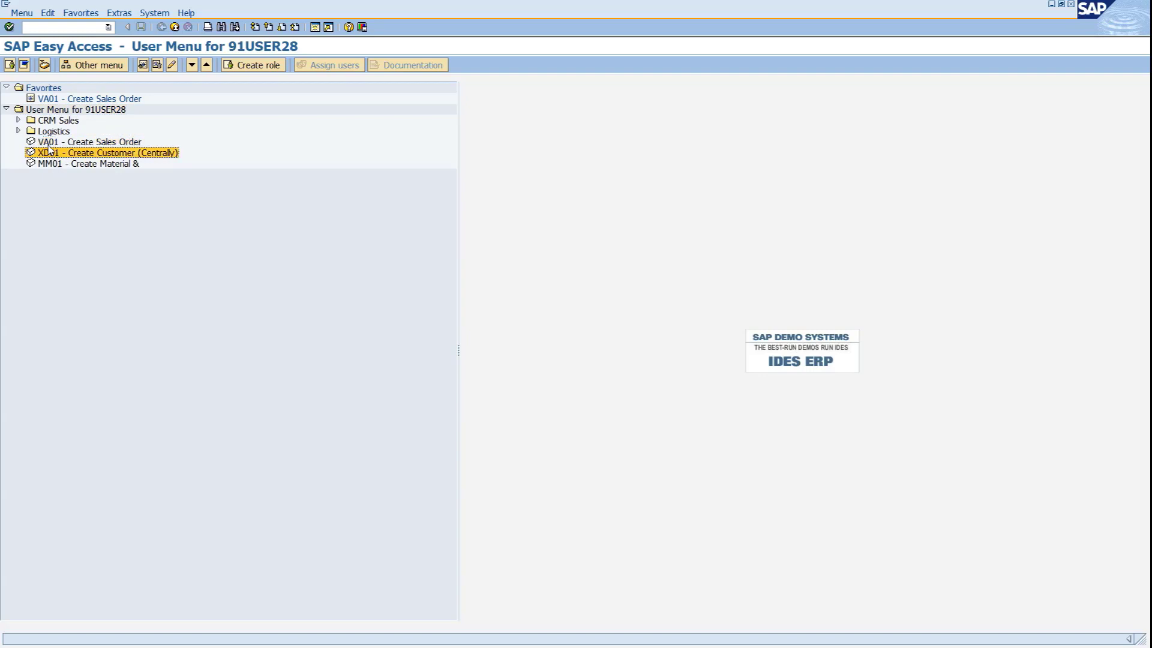
click(50, 144)
click(54, 165)
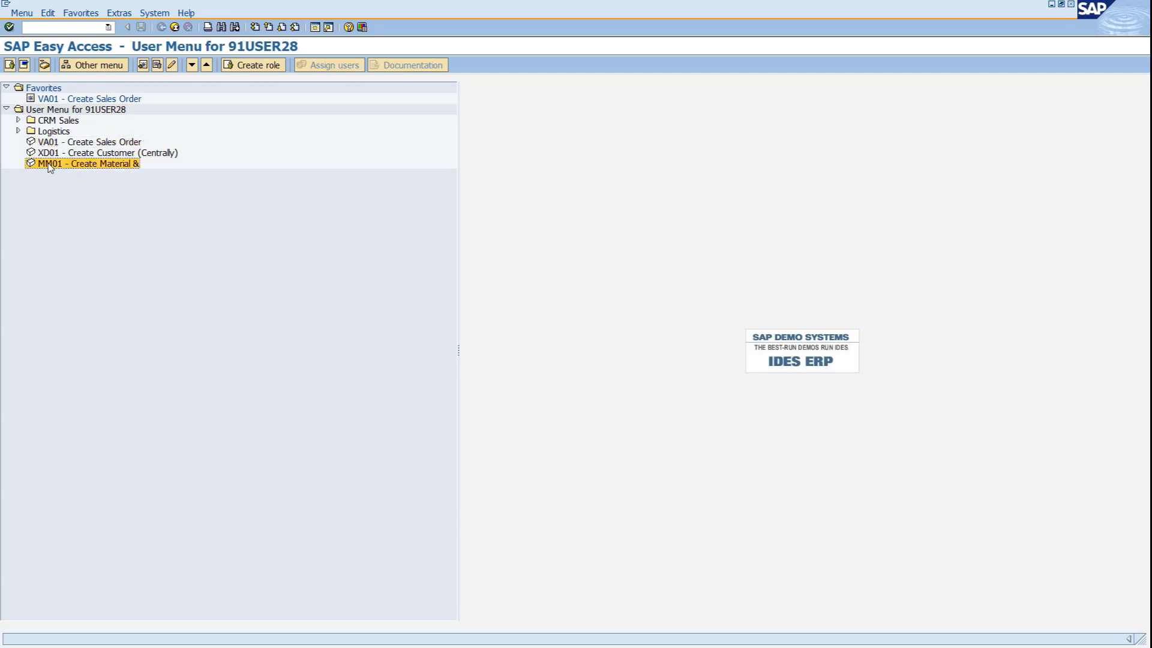
click(56, 154)
Launch XD01 - Create Customer (Centrally) and close its initial screen.
double_click(55, 154)
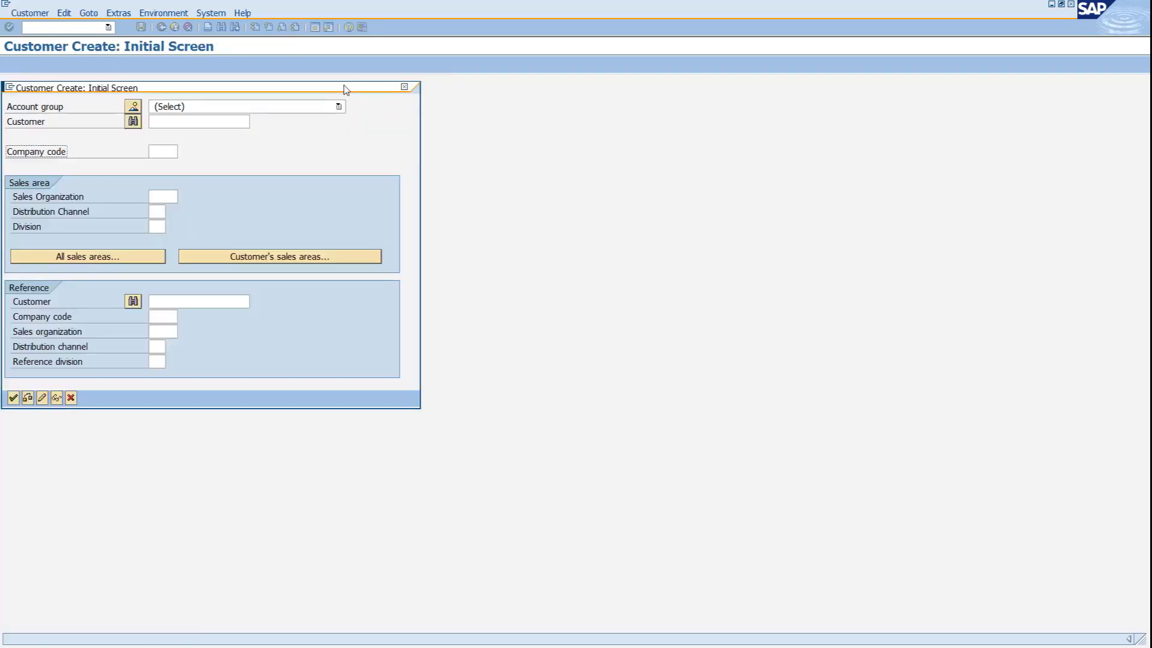
click(404, 87)
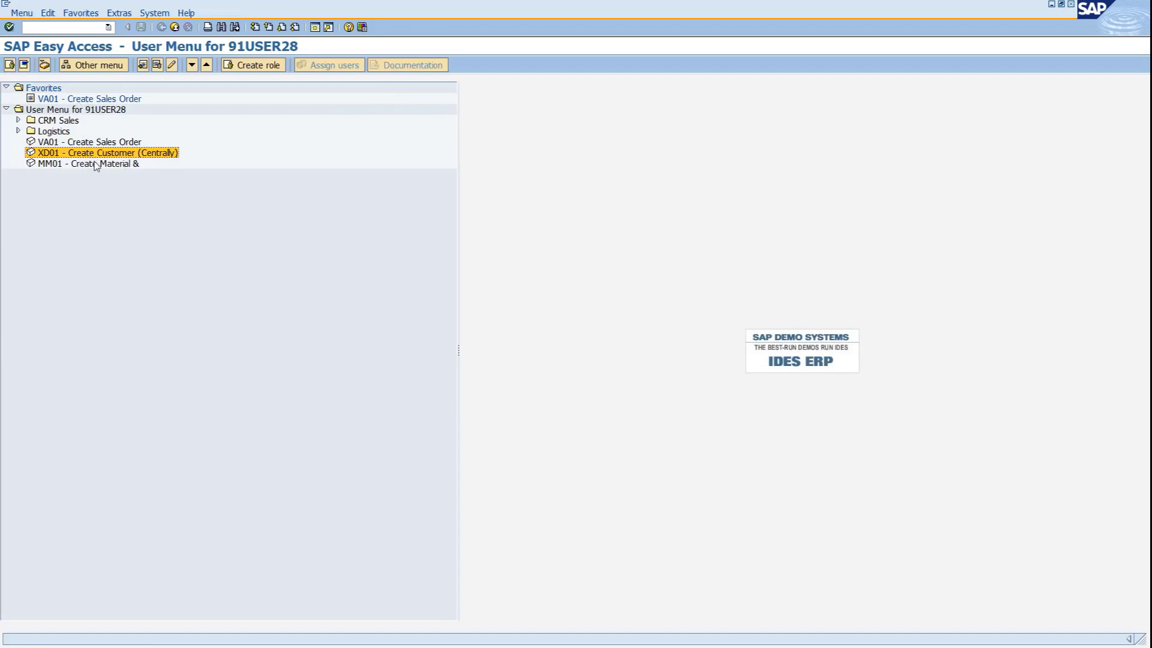
click(92, 111)
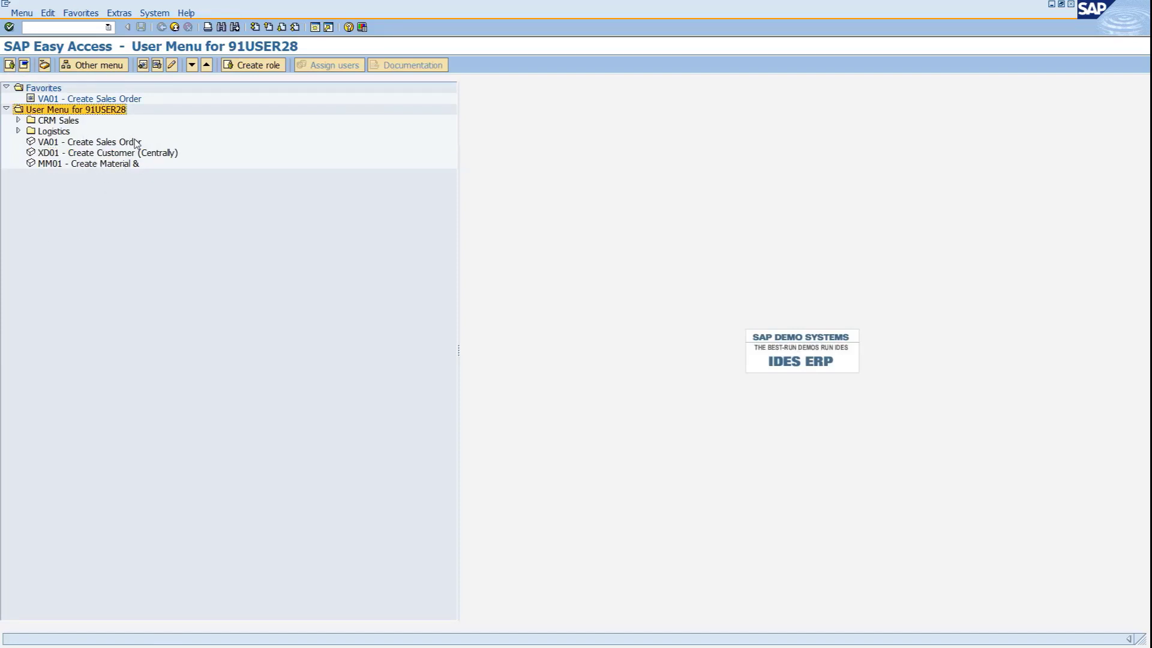
key(alt+Tab)
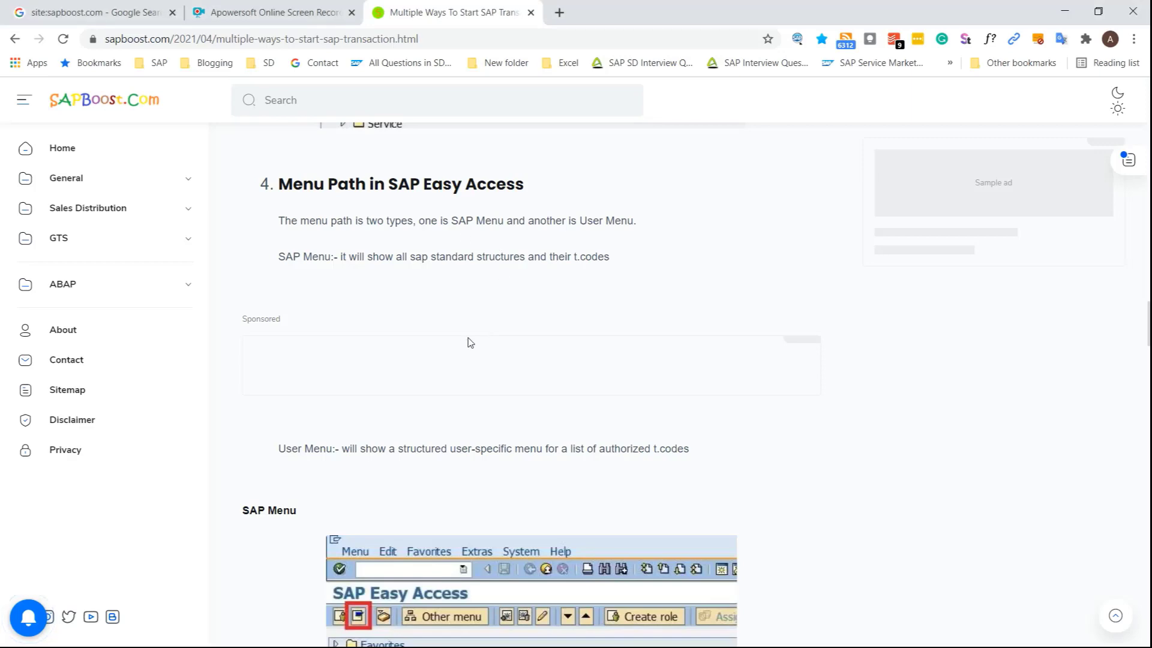
scroll(471, 343, down, 15)
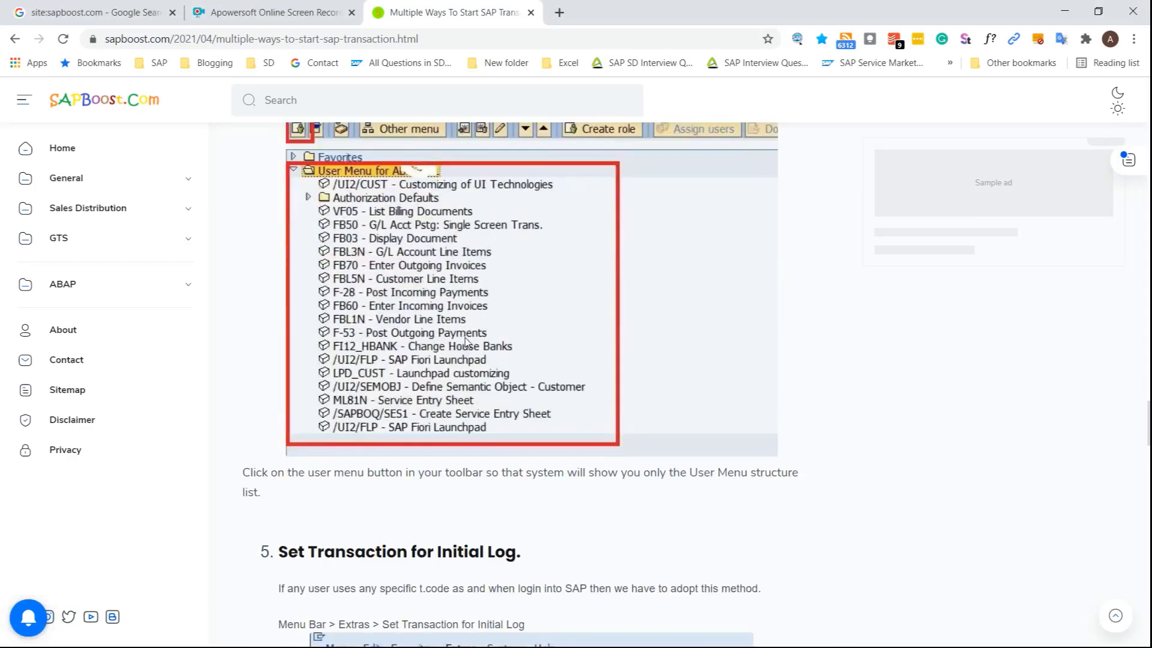
scroll(466, 337, down, 6)
scroll(466, 337, up, 1)
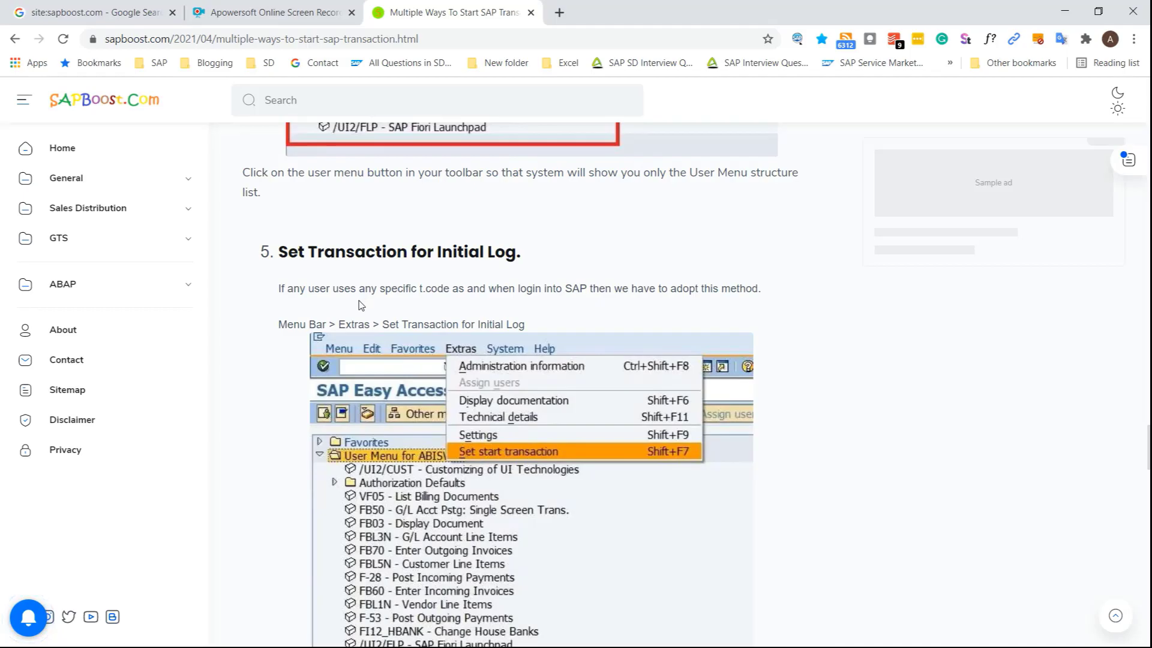
key(alt+Tab)
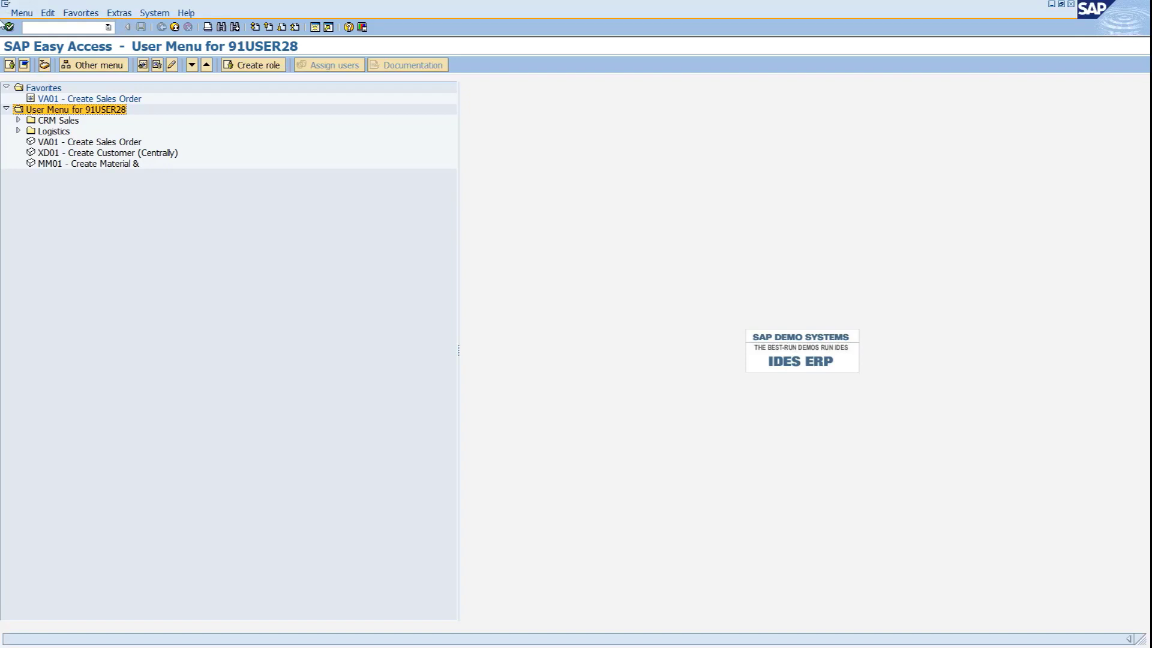
Set VA01 as start transaction via Extras > Set start transaction and acknowledge the confirmation.
click(189, 261)
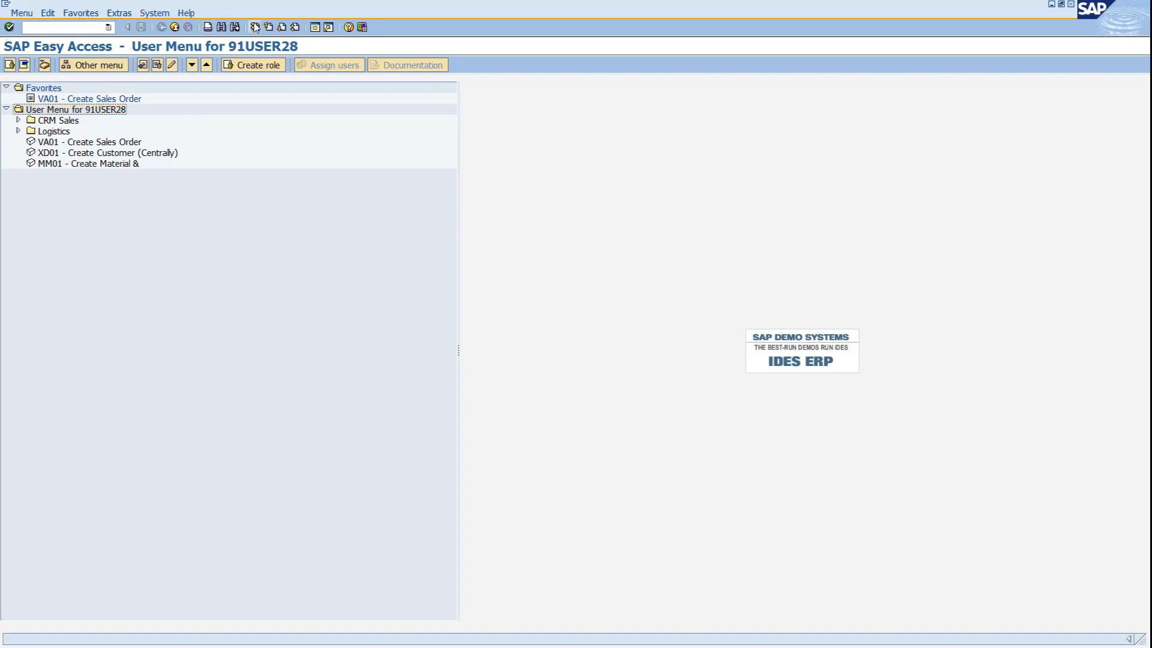
click(119, 13)
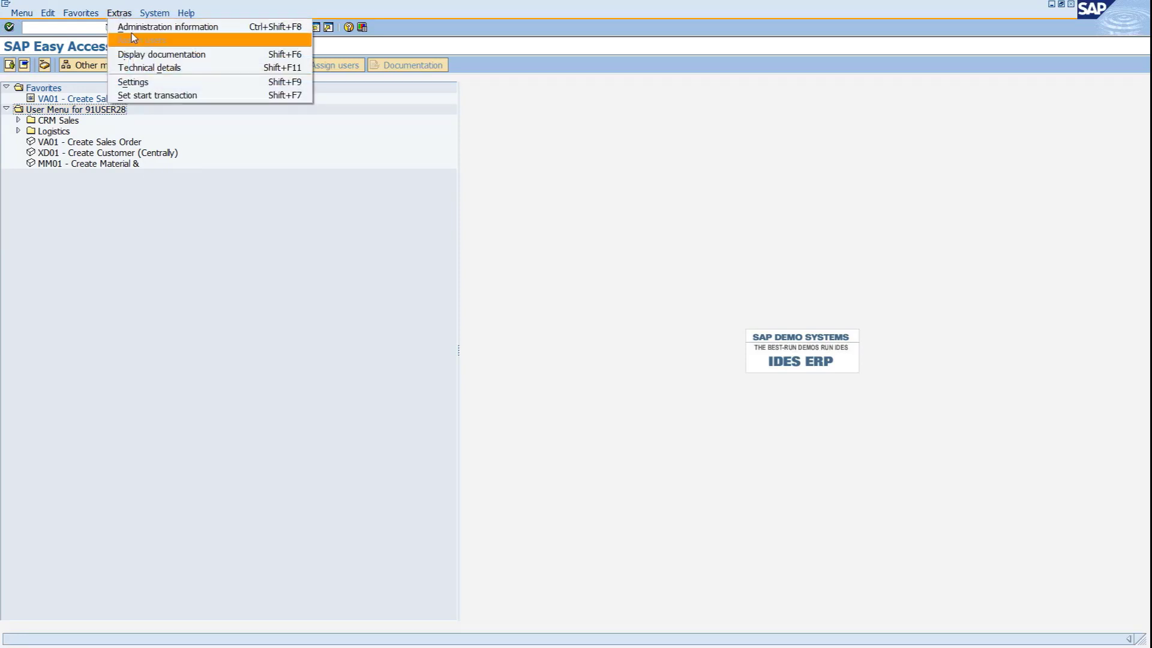
click(152, 97)
click(188, 166)
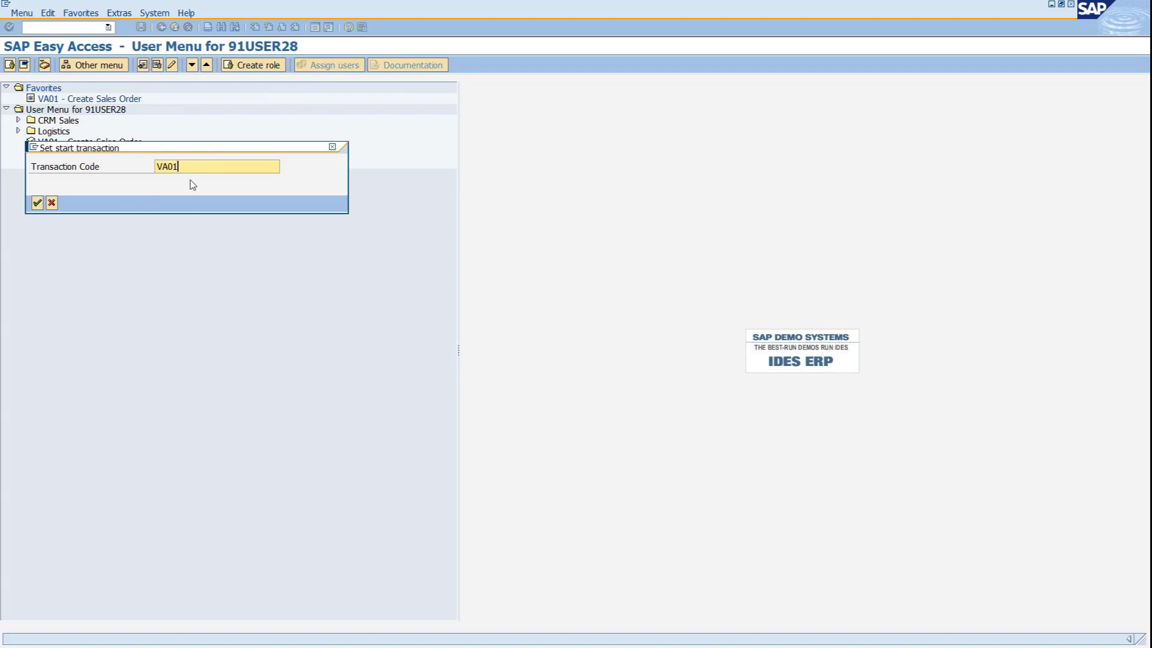
click(36, 204)
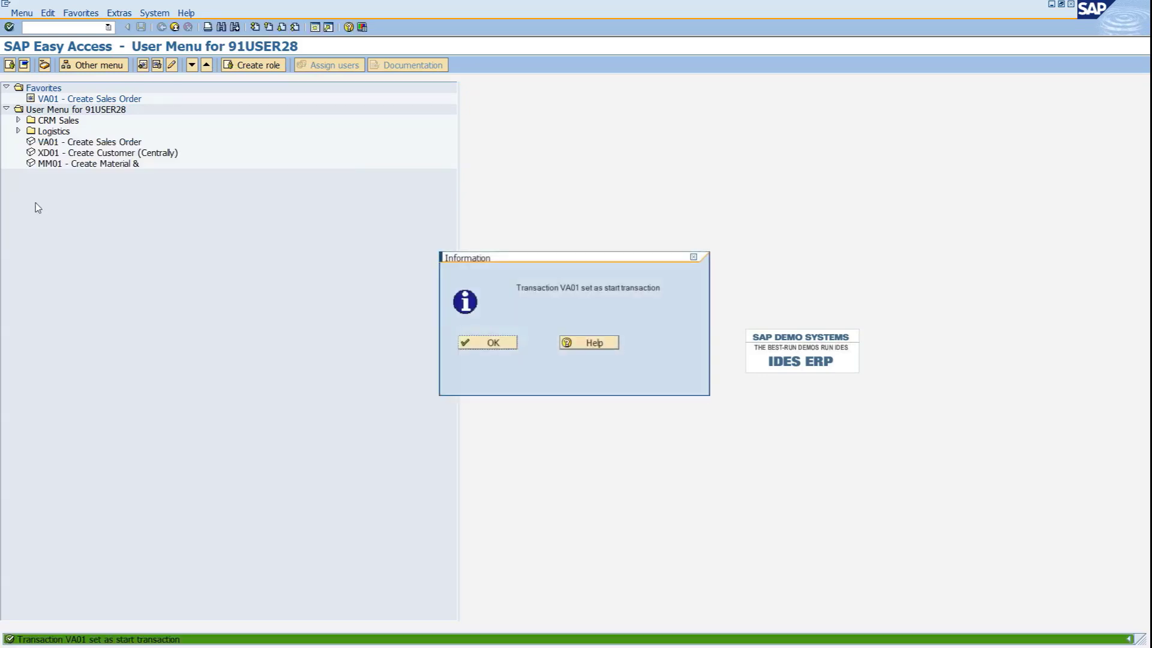
drag(528, 261, 346, 194)
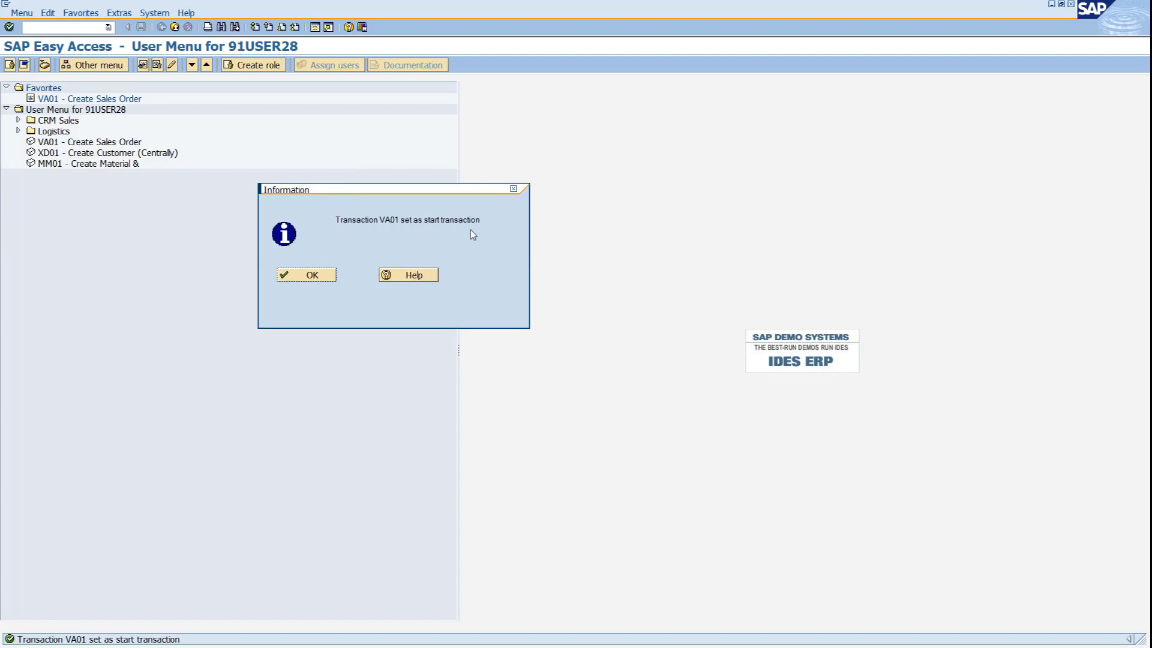
click(302, 277)
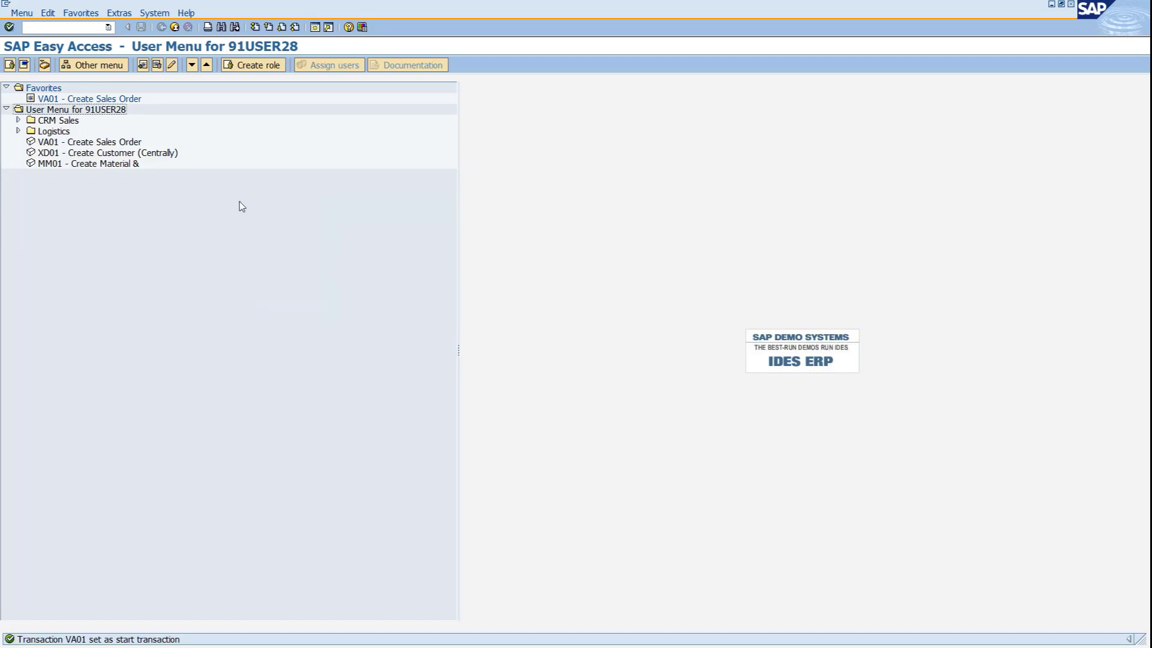
key(alt+Tab)
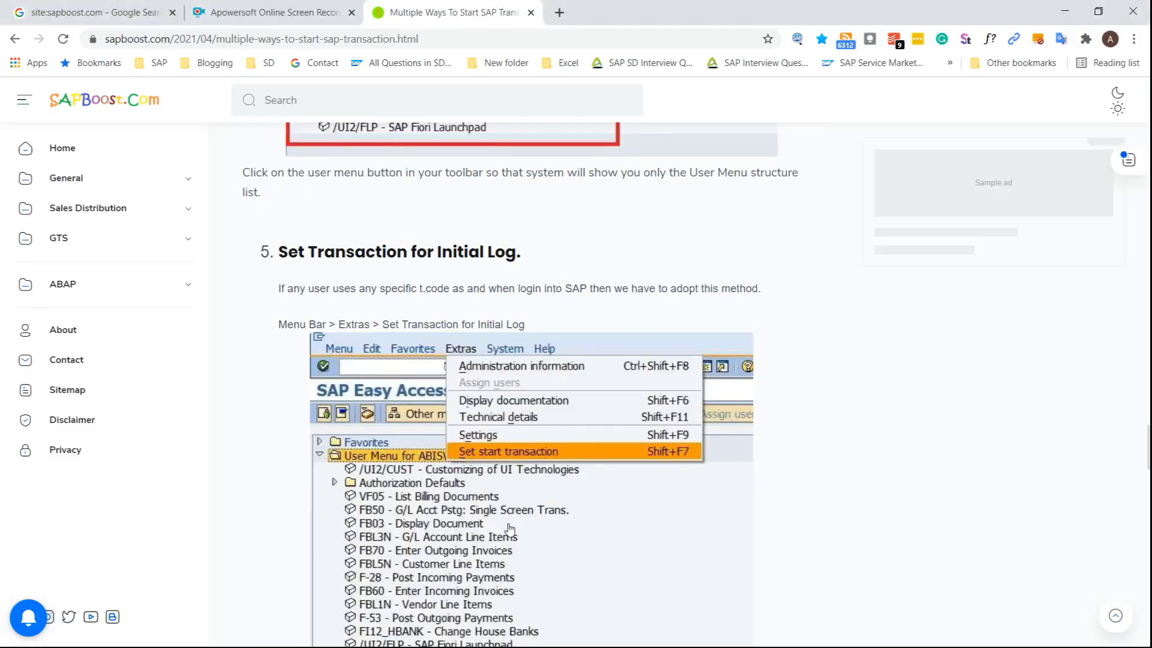
Switch back to SAP, reveal the desktop, and bring the SAP Logon 750 window forward.
key(alt+Tab)
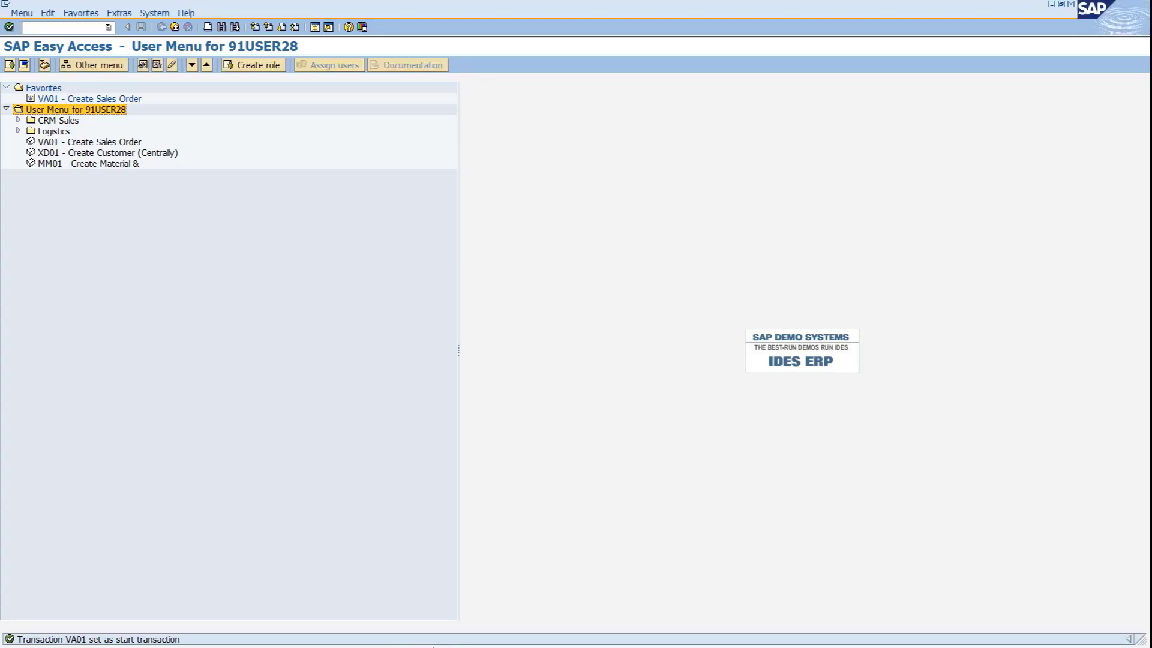
key(super+d)
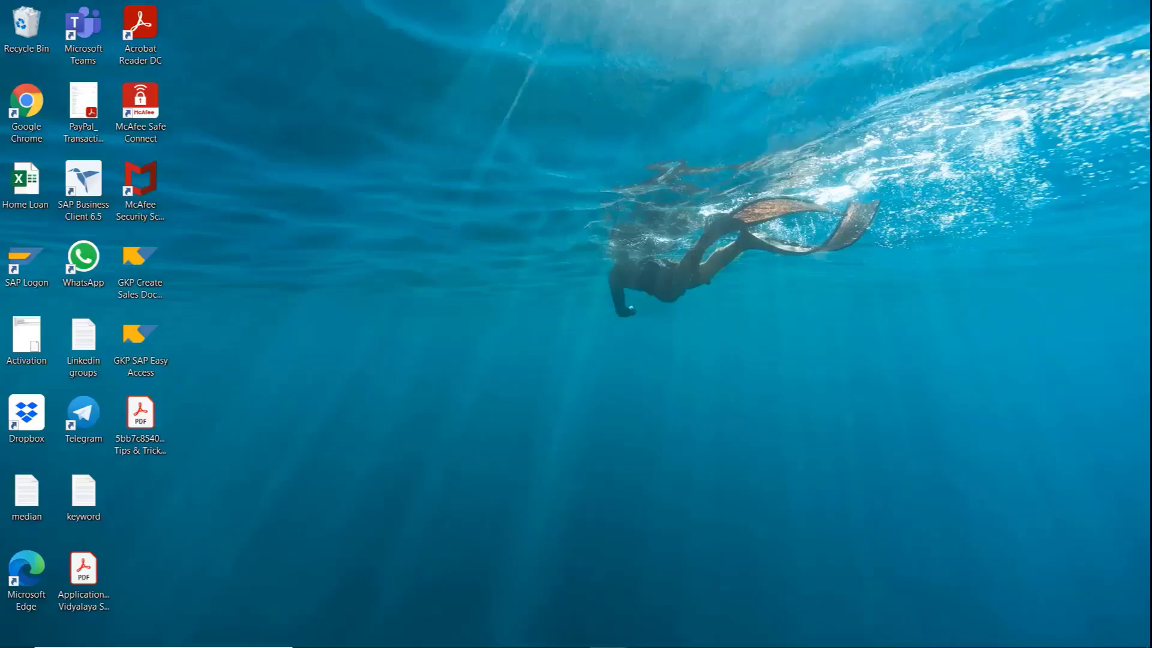
mouse_move(600, 640)
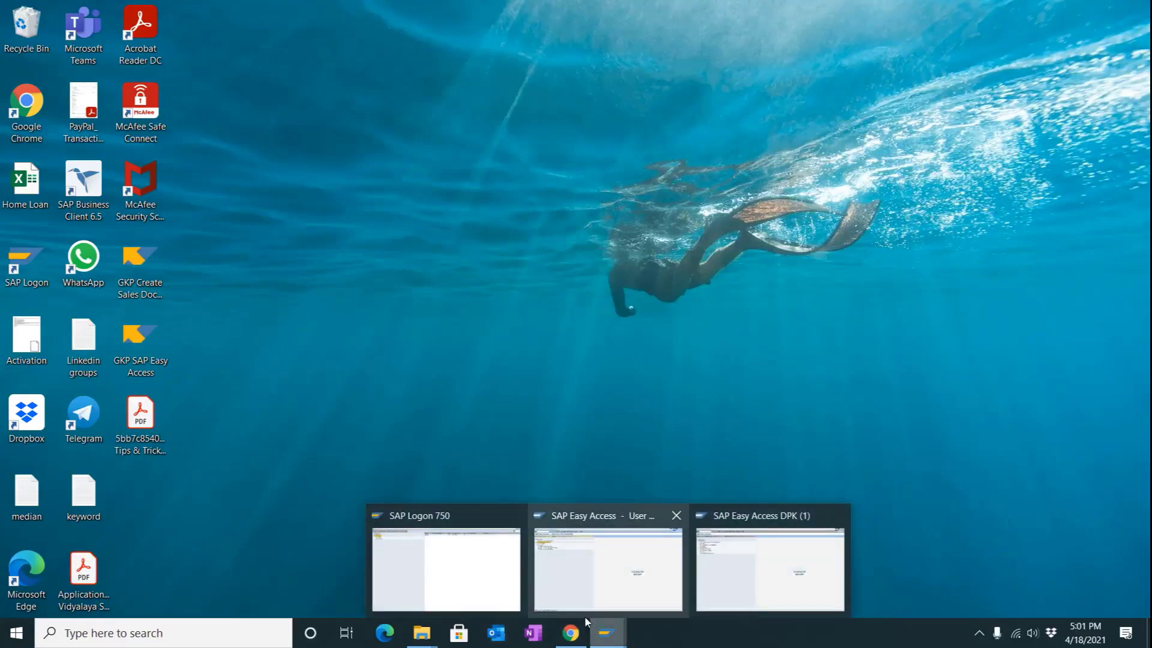
click(437, 571)
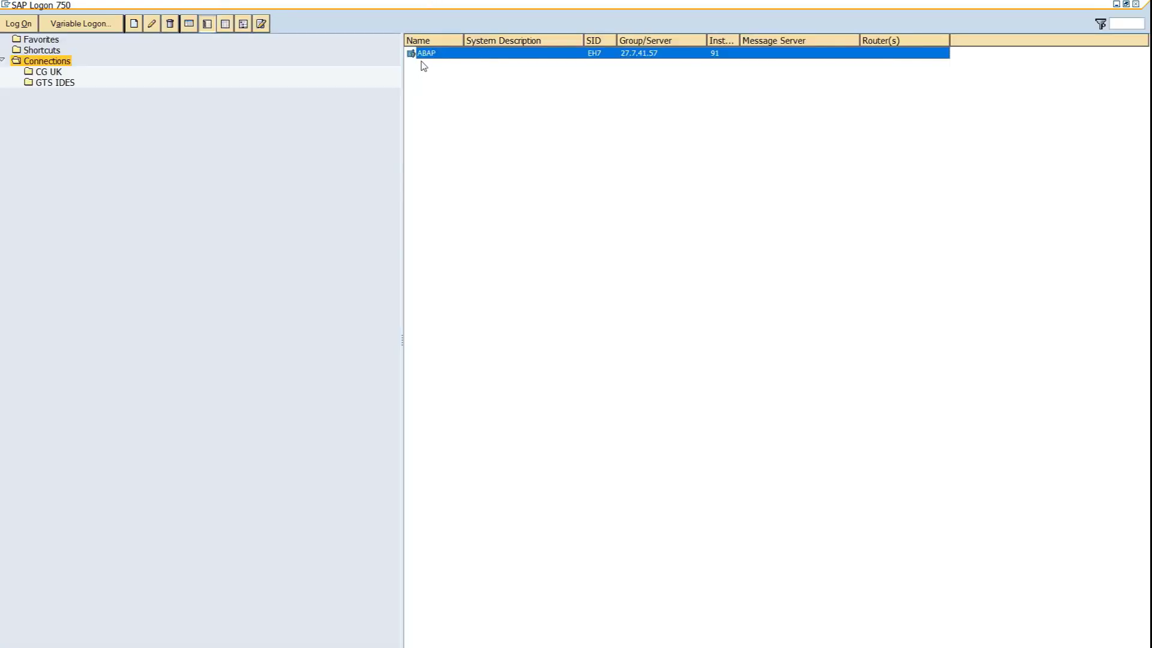
Log on to the ABAP connection with the saved user name and the account password.
double_click(420, 55)
key(BackSpace)
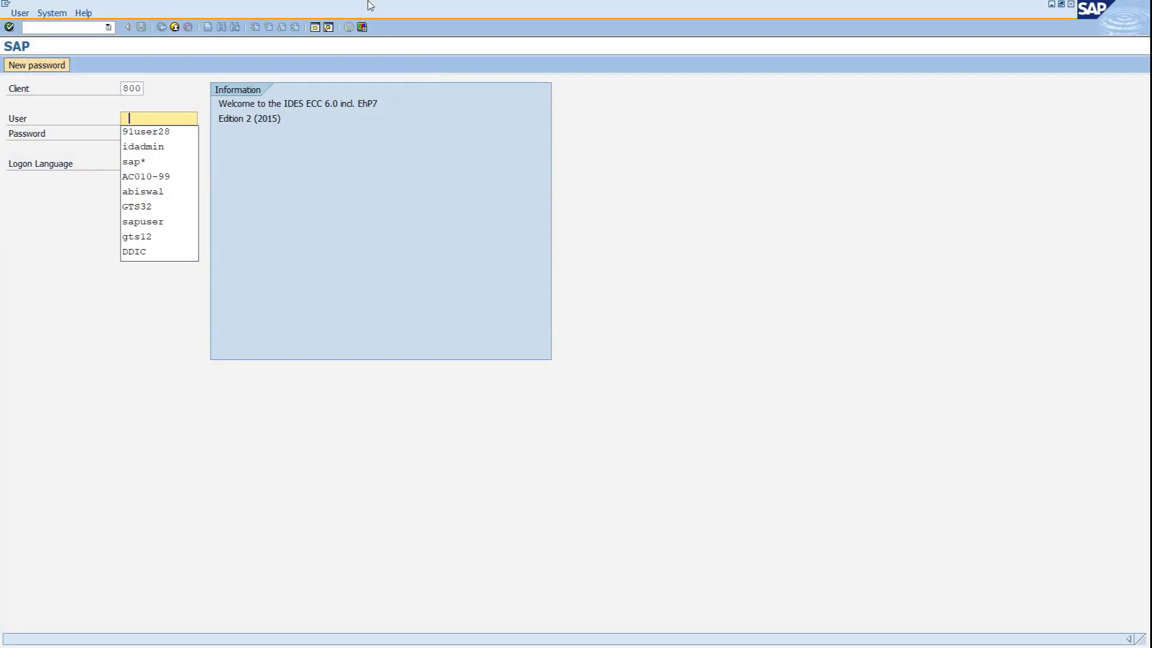
key(Down)
key(Tab)
key(ctrl+v)
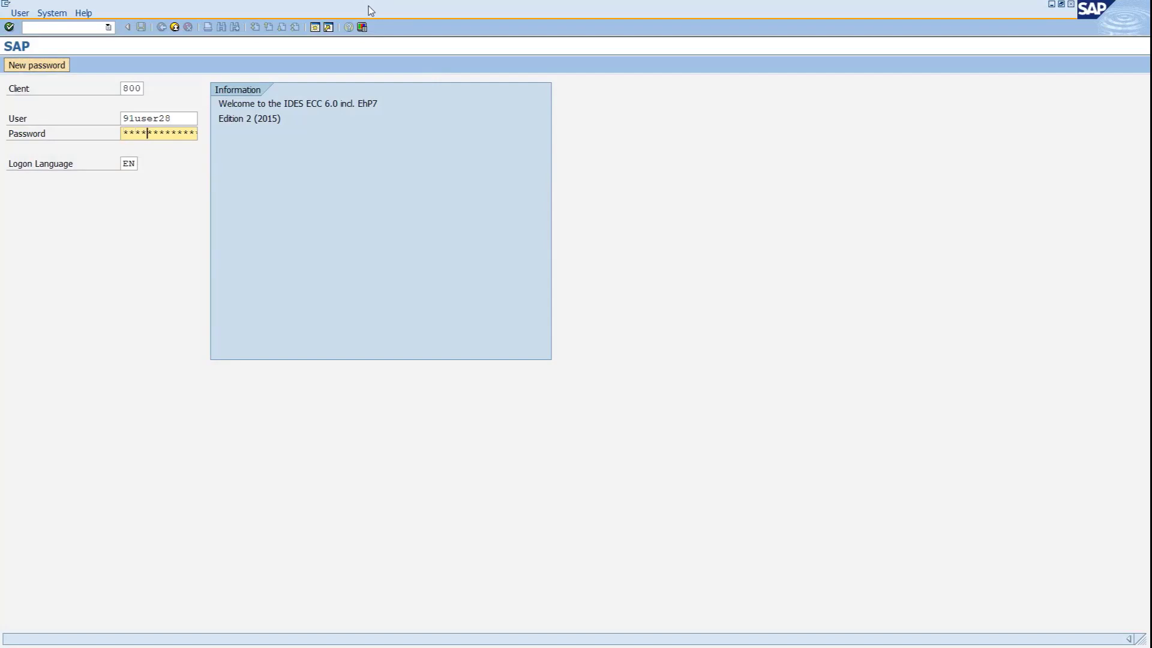
key(Return)
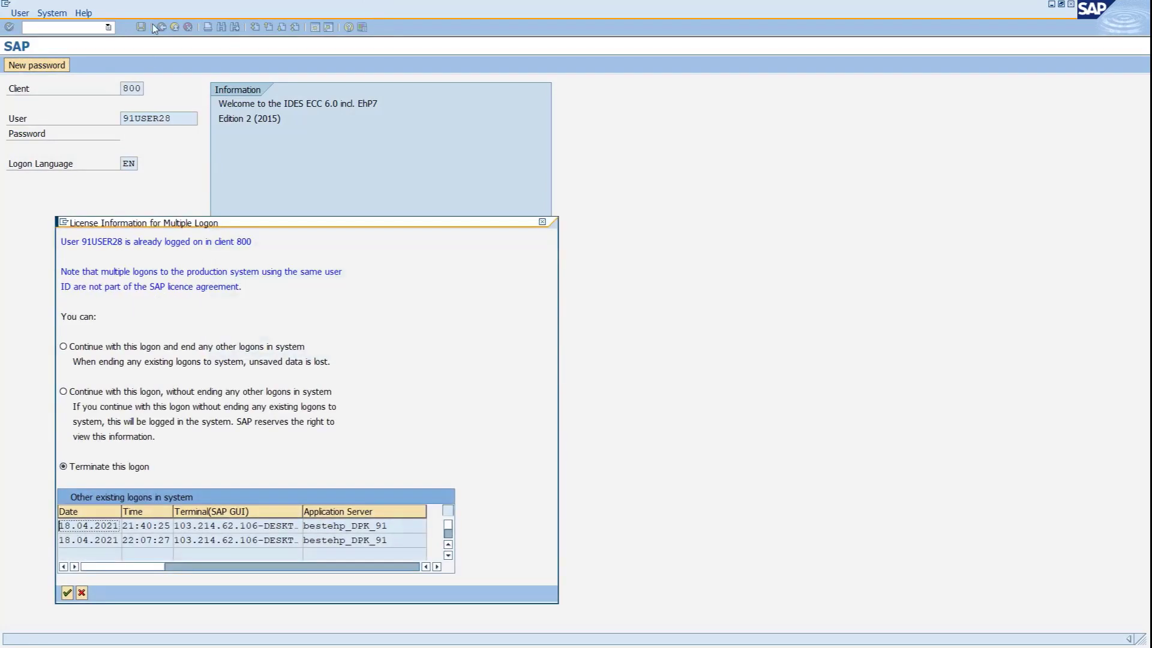
Continue the logon without ending other sessions, then hide SAP to show the desktop.
click(91, 394)
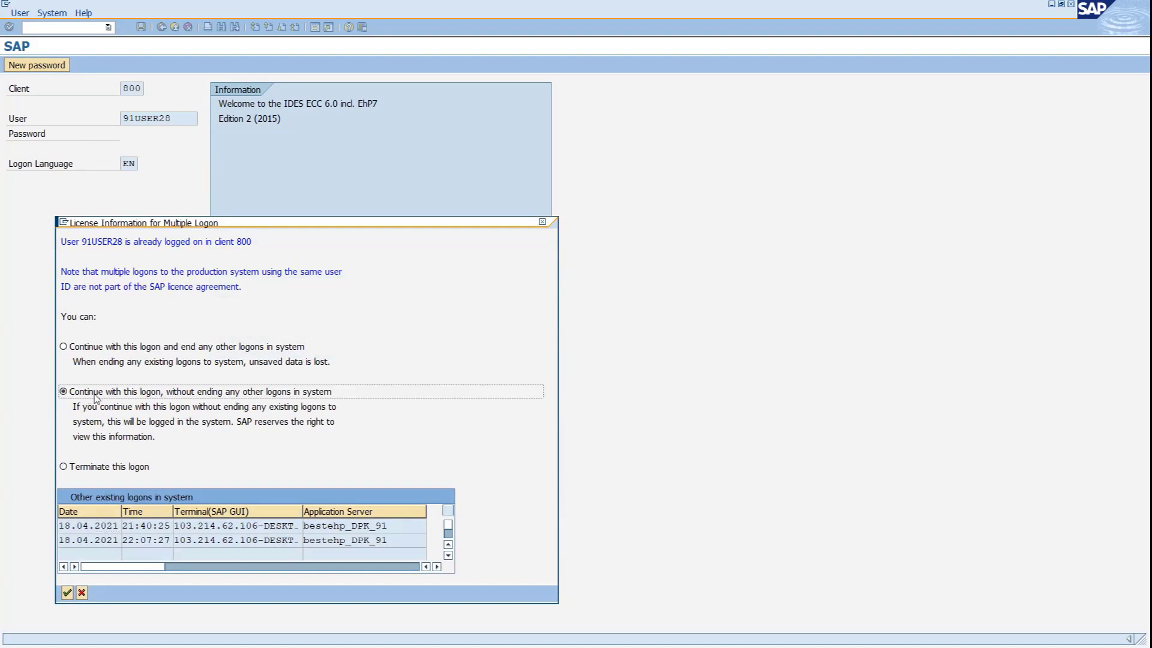
key(Return)
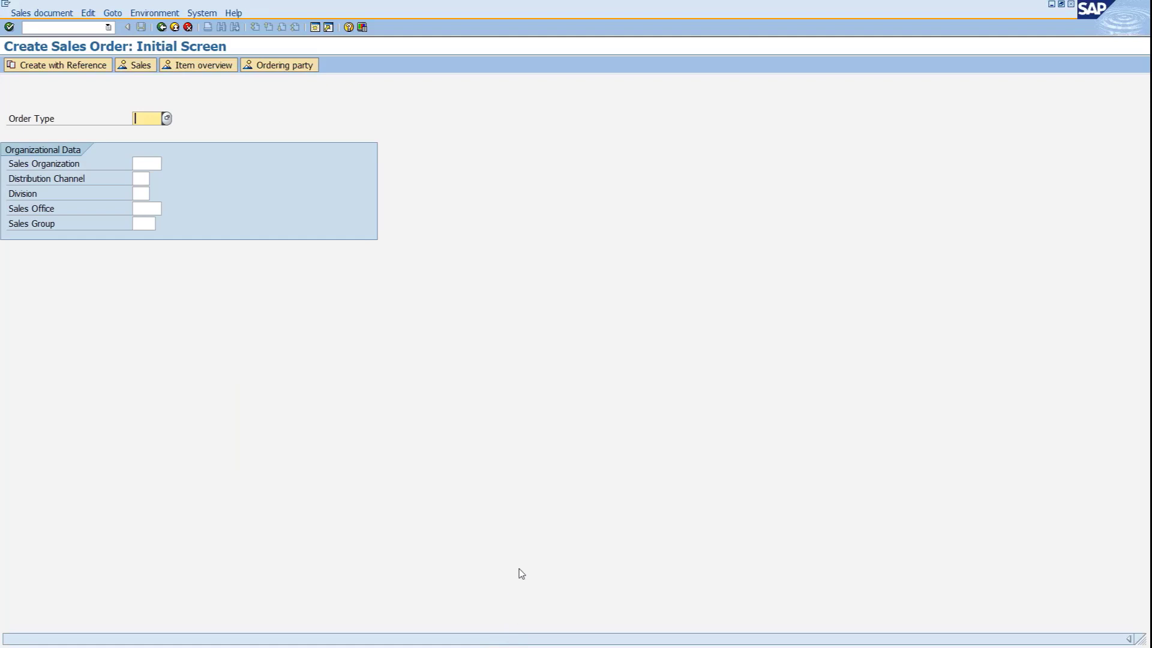
key(super+d)
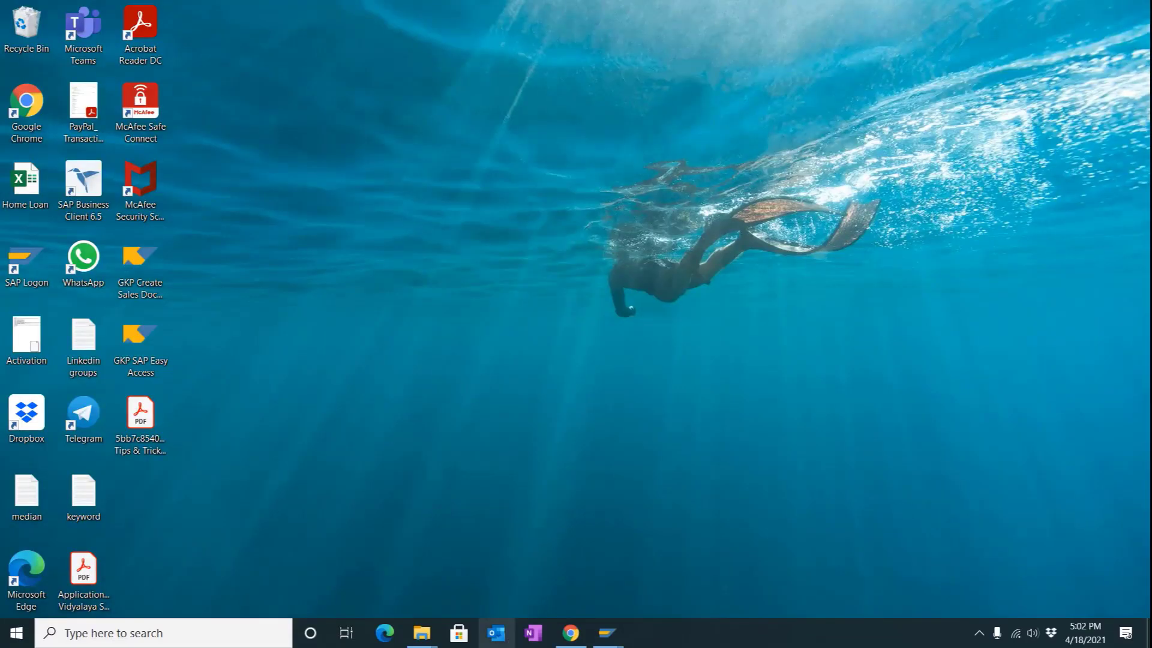
Scroll the SAPBoost article to '6. ShortCut for Desktop', then switch back to Create Sales Order.
click(567, 640)
scroll(385, 350, down, 5)
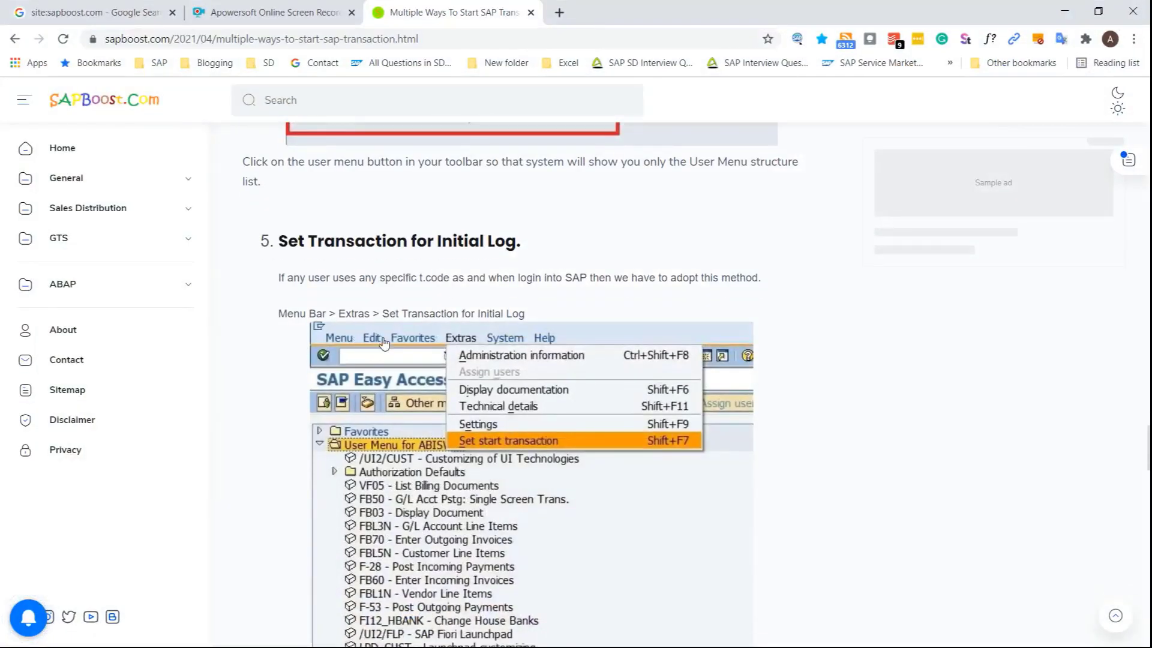
scroll(385, 350, up, 3)
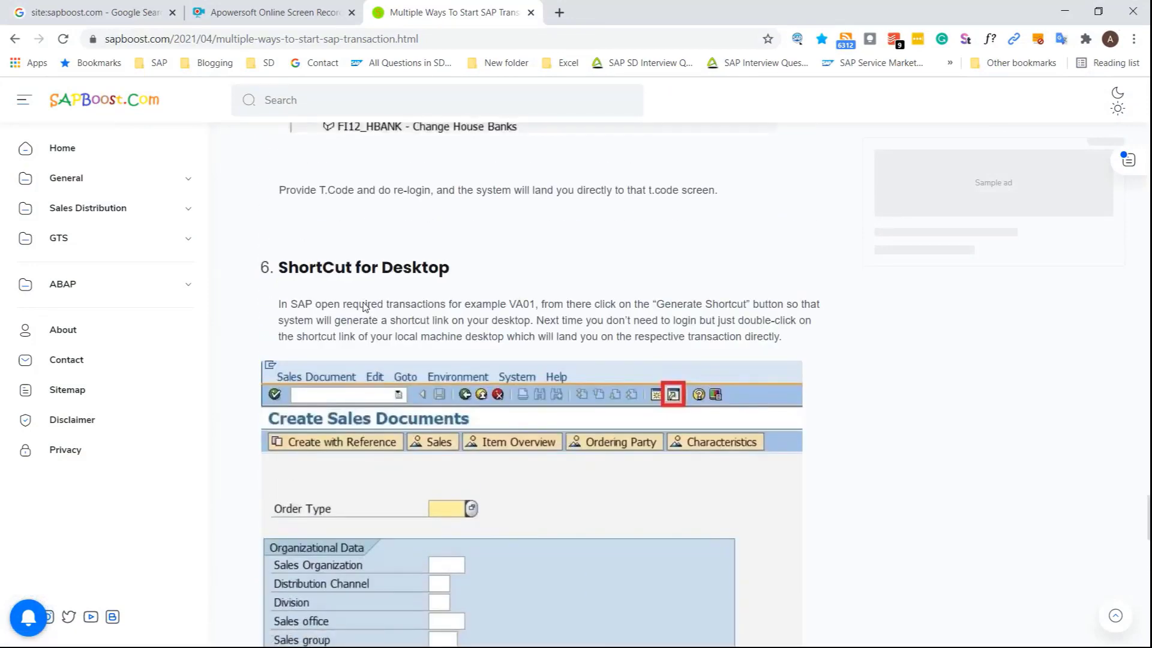
scroll(373, 306, down, 2)
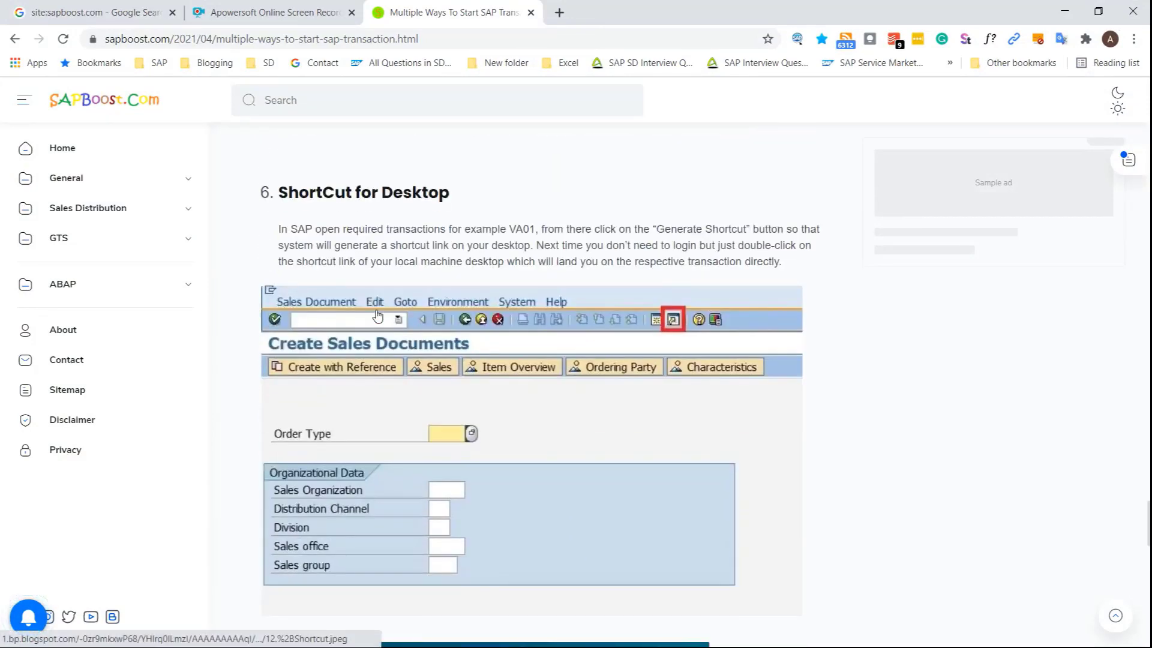
scroll(390, 309, down, 1)
key(alt+Tab)
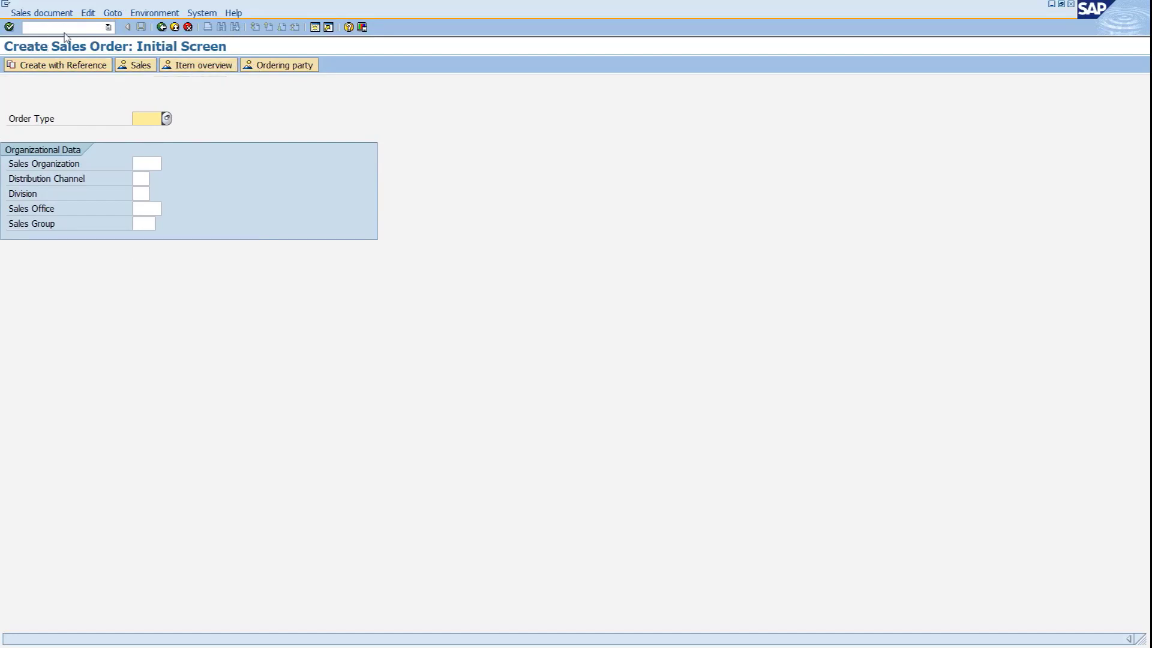
Start generating a shortcut for this transaction with its location set to Desktop.
click(329, 28)
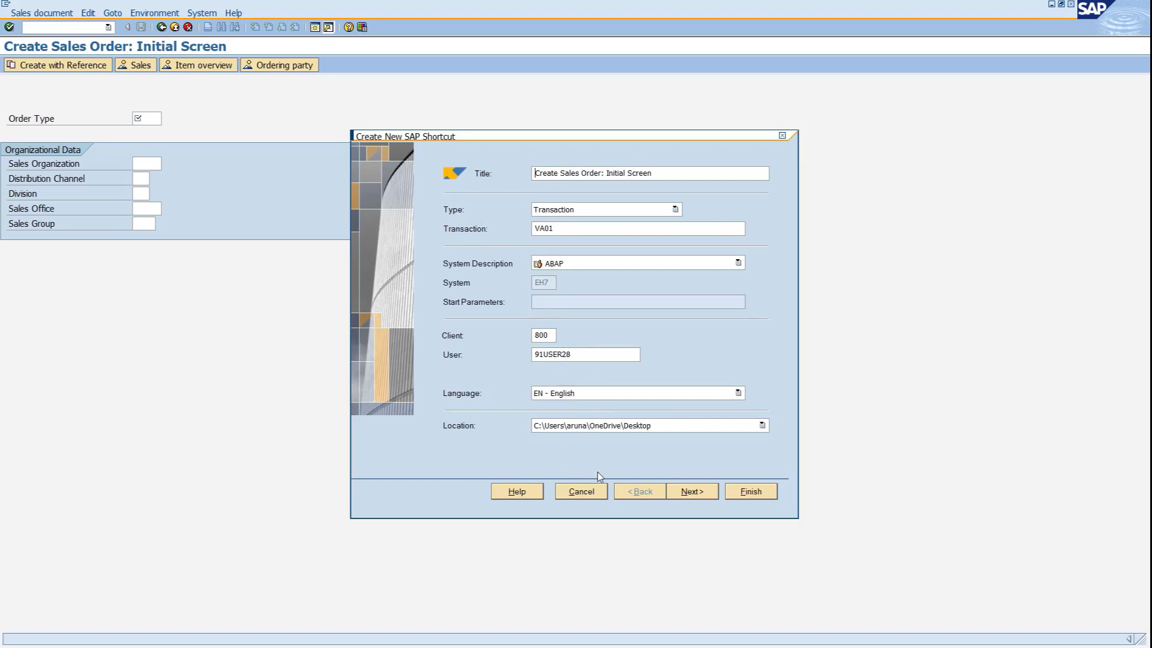
click(664, 430)
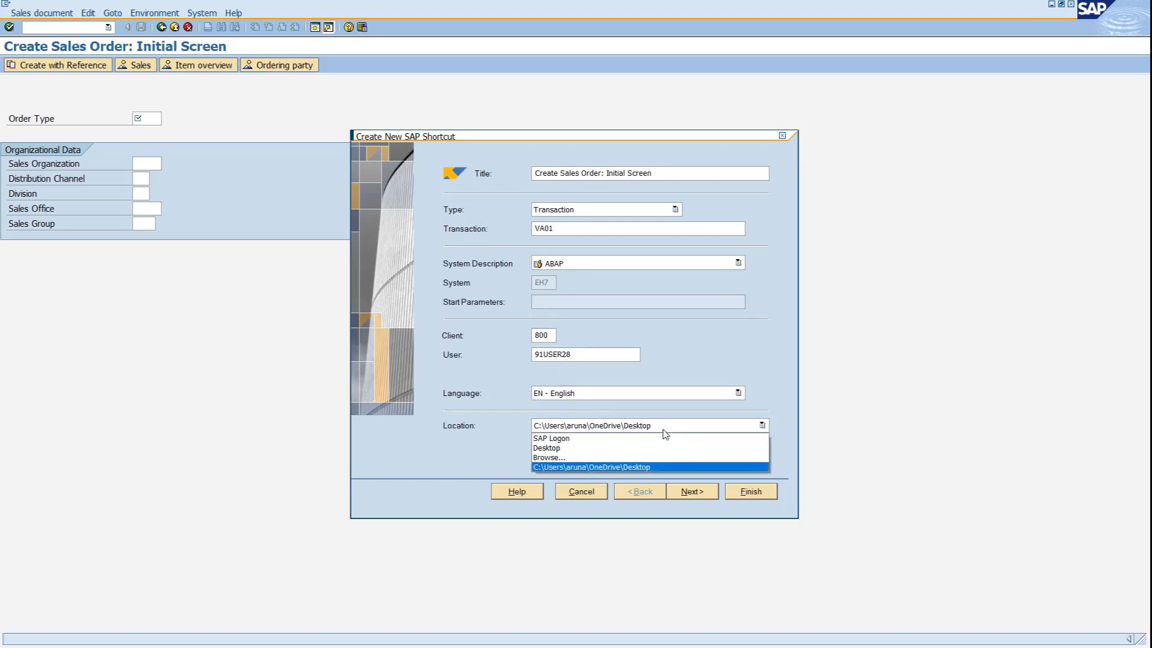
click(653, 448)
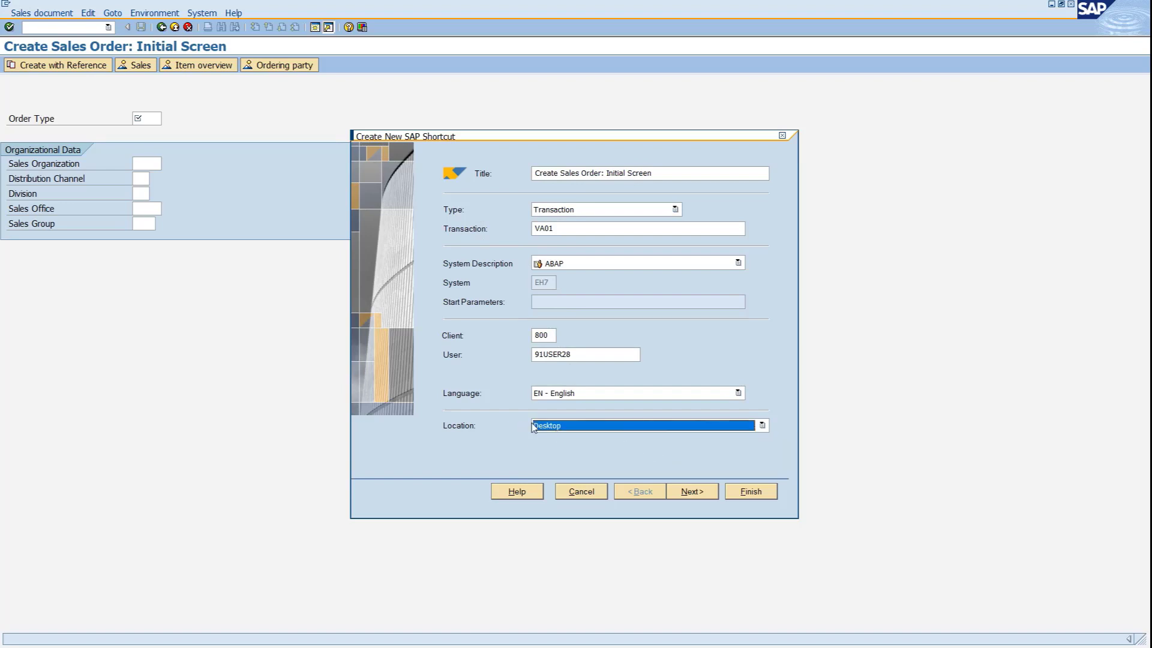
click(694, 492)
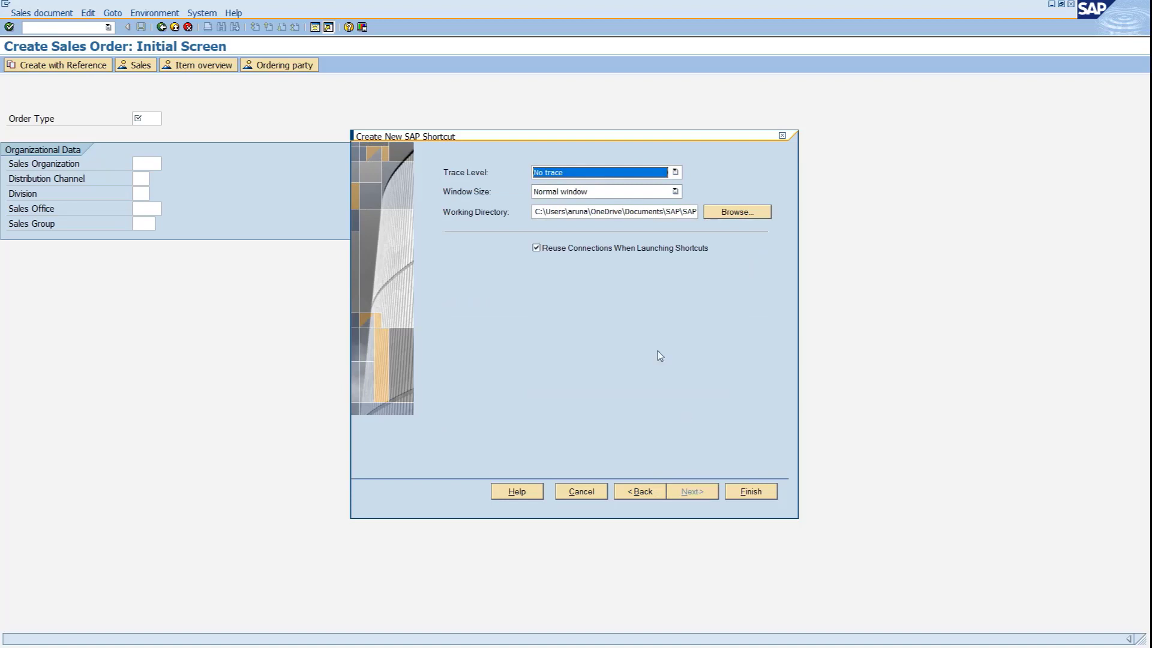
Set the shortcut's working directory to Desktop, finish, and dismiss the confirmation message.
click(609, 211)
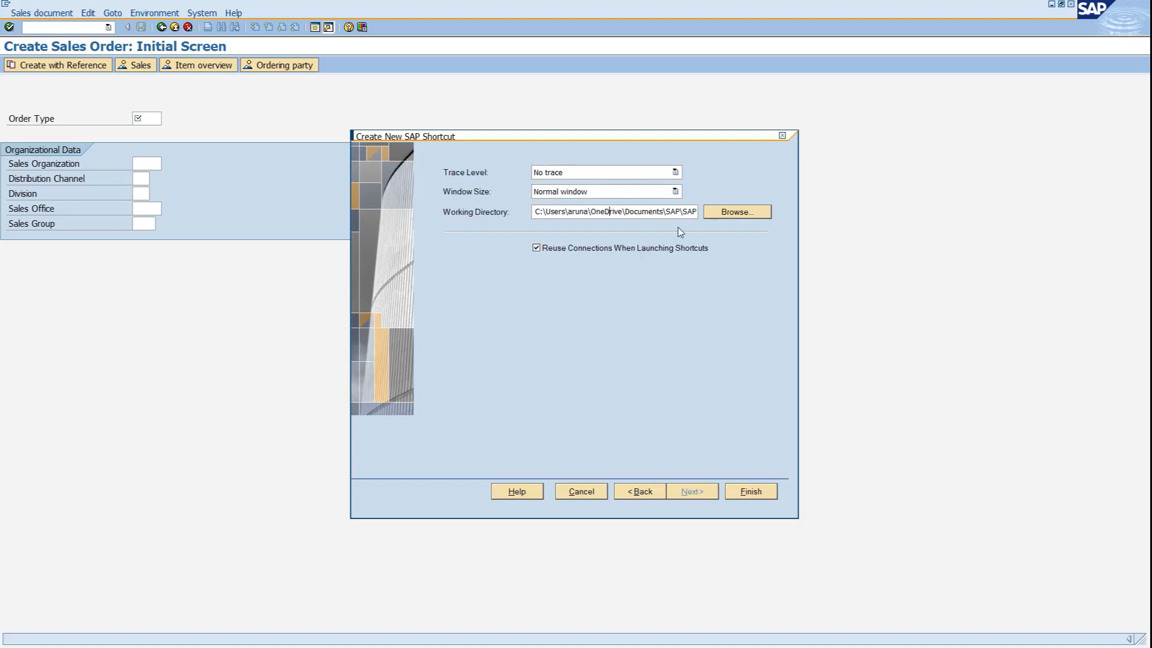
click(732, 216)
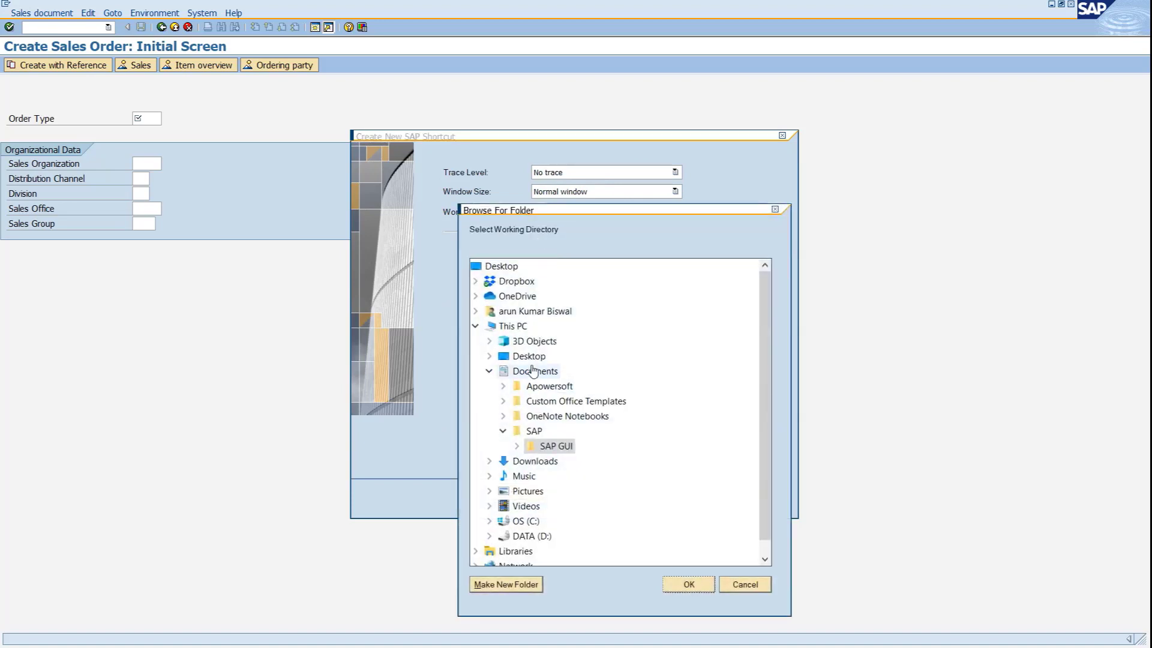
click(531, 357)
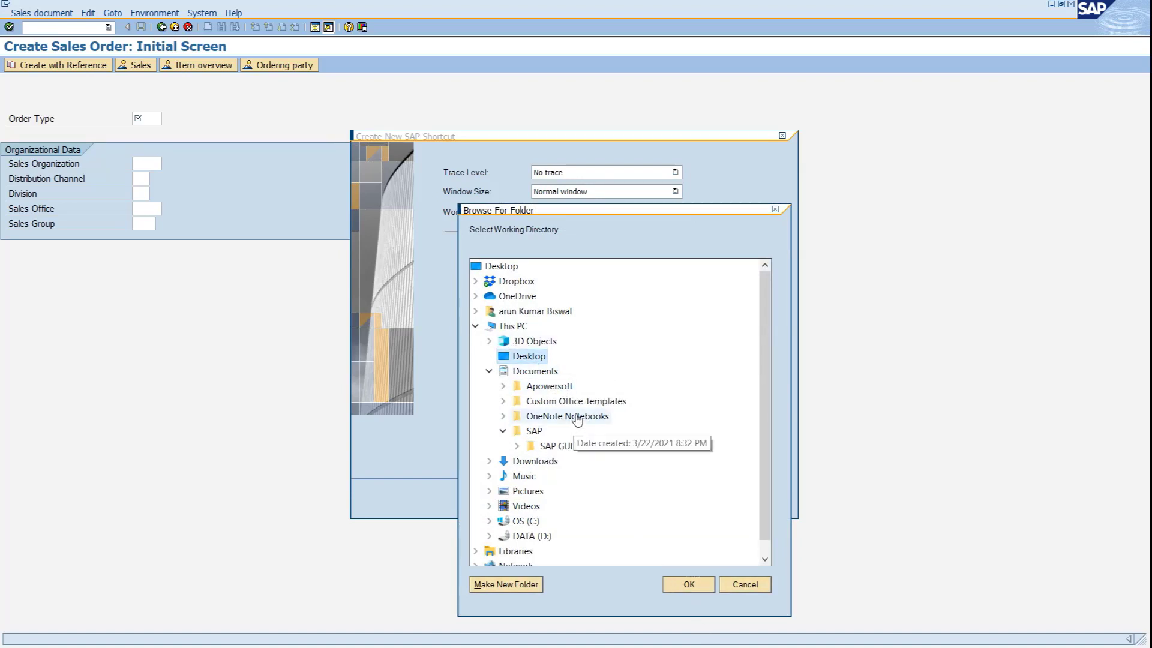
click(689, 584)
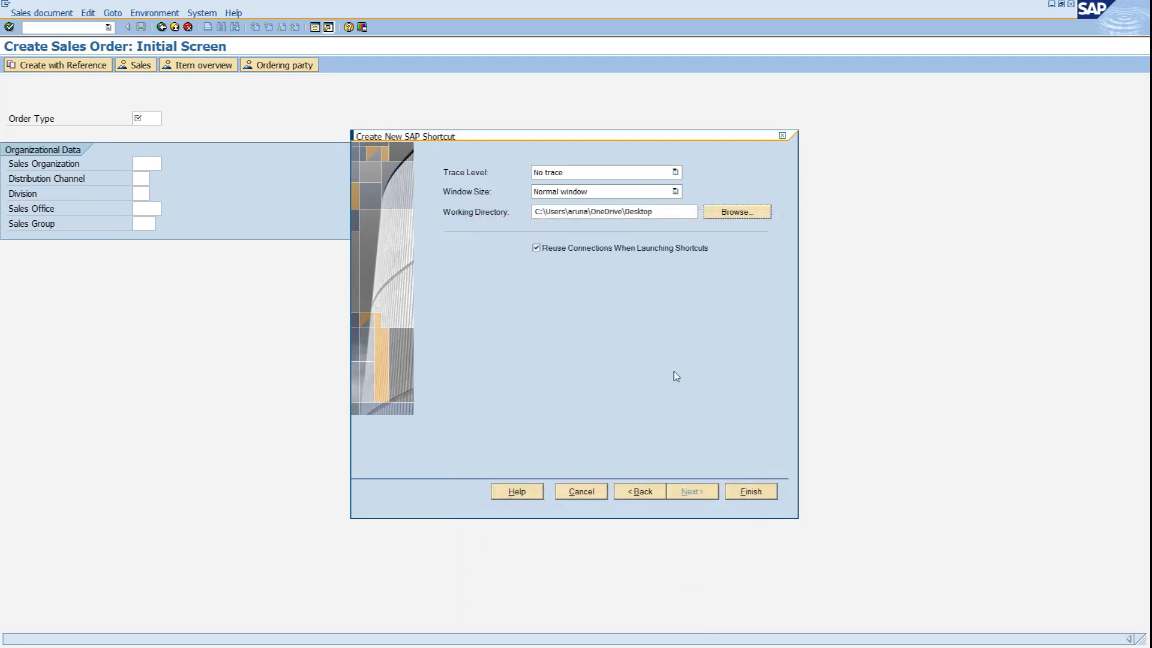
click(746, 492)
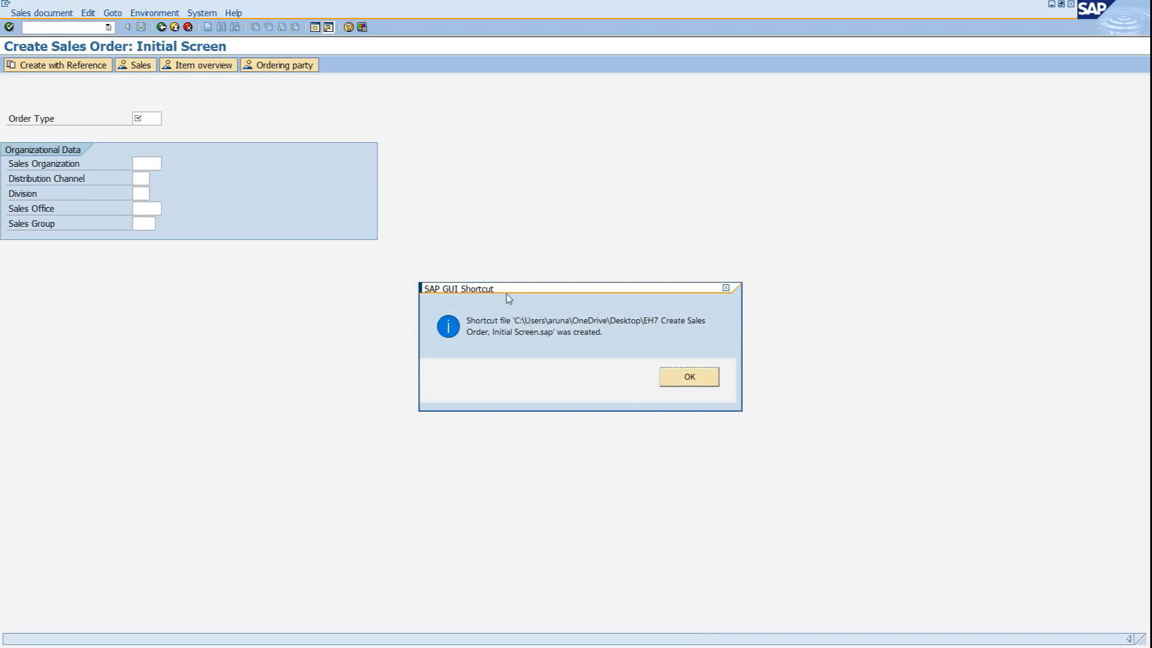
drag(514, 291, 476, 217)
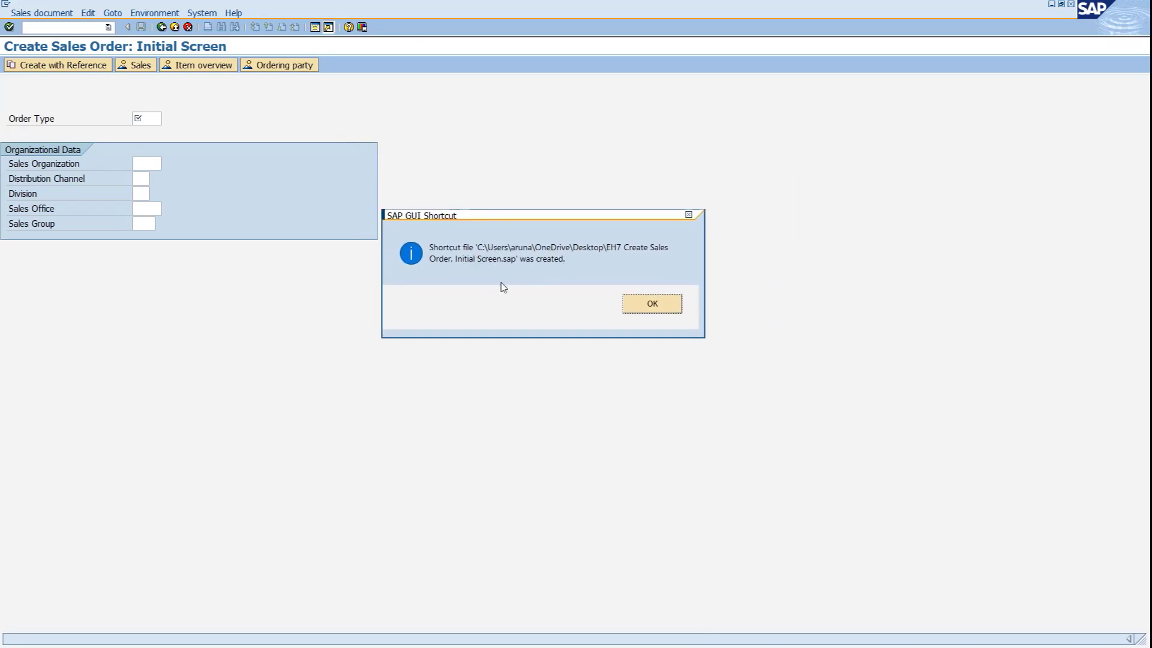
click(652, 304)
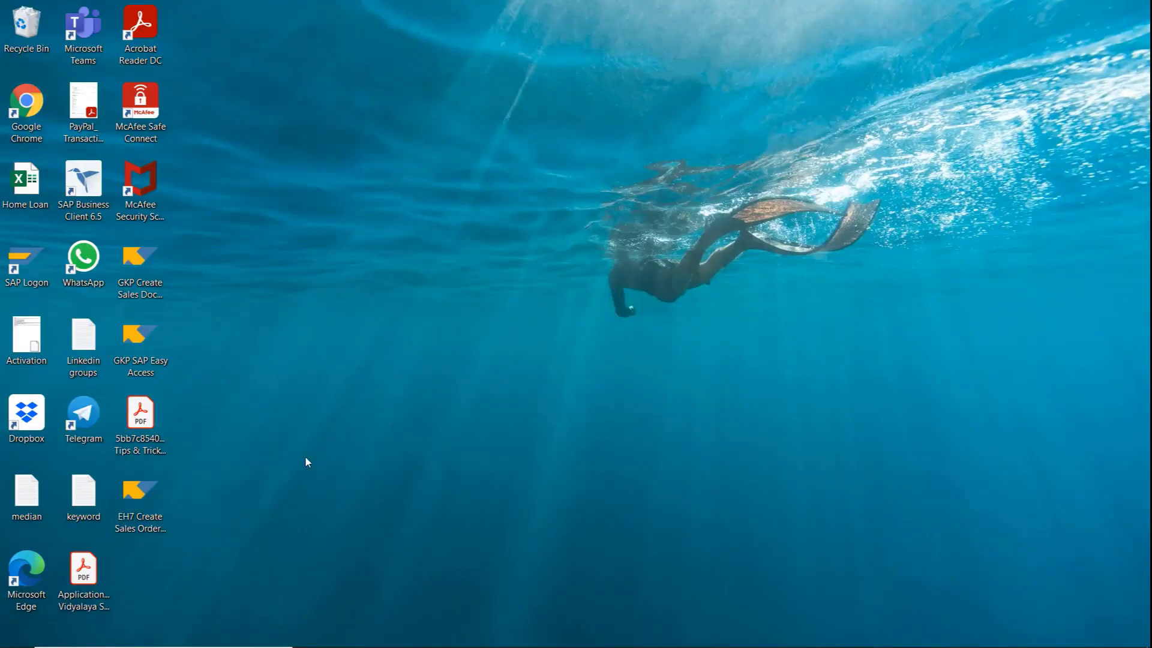
Launch the EH7 Create Sales Order shortcut and log on without ending other sessions.
click(146, 509)
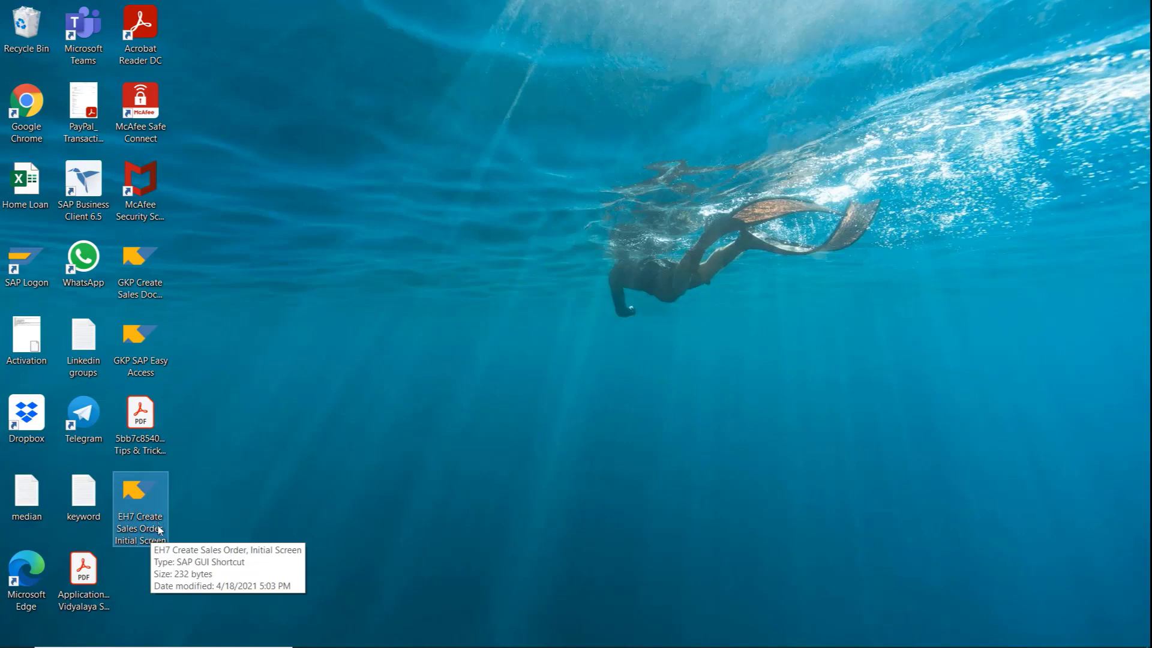
double_click(145, 492)
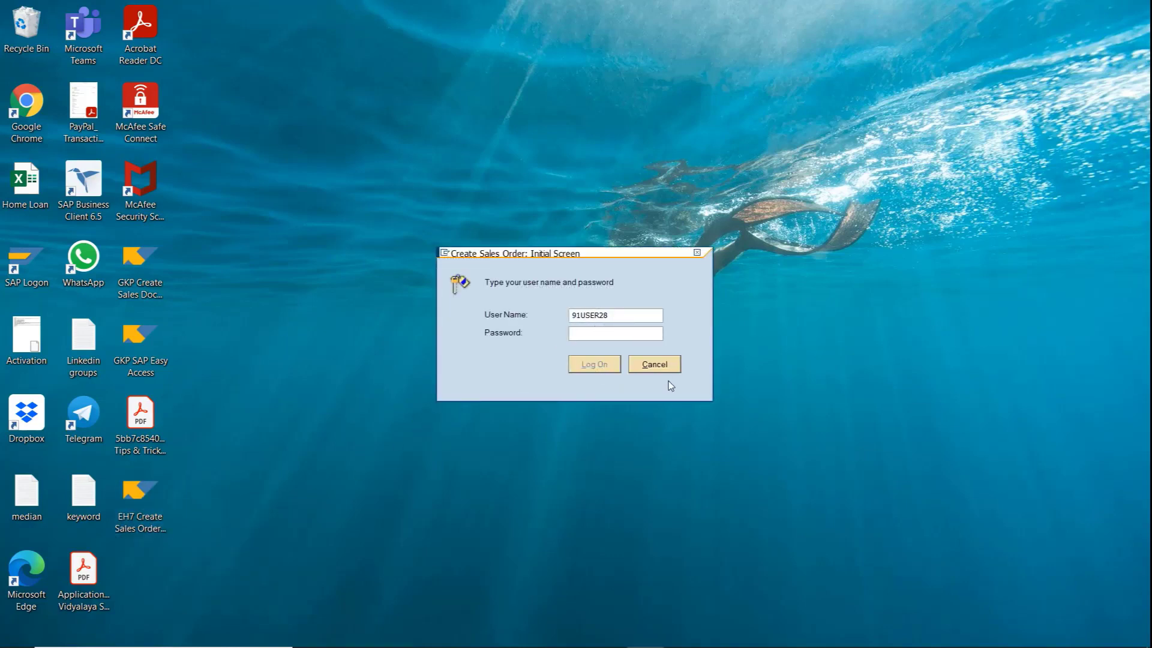
text(••••••••)
click(610, 366)
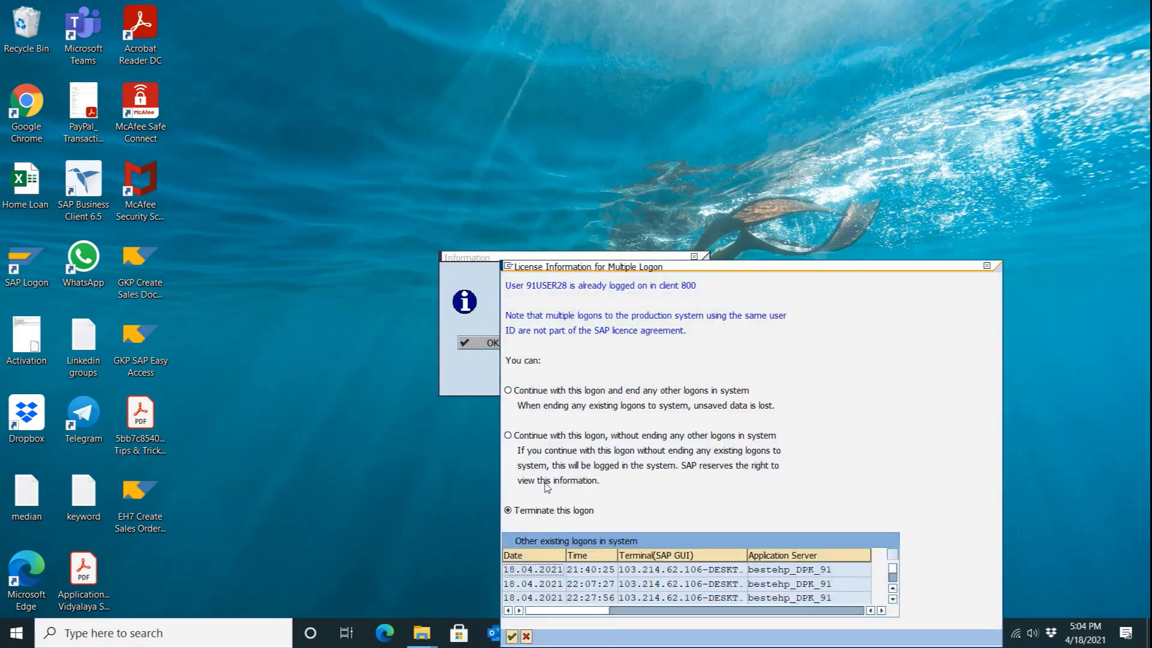
click(526, 436)
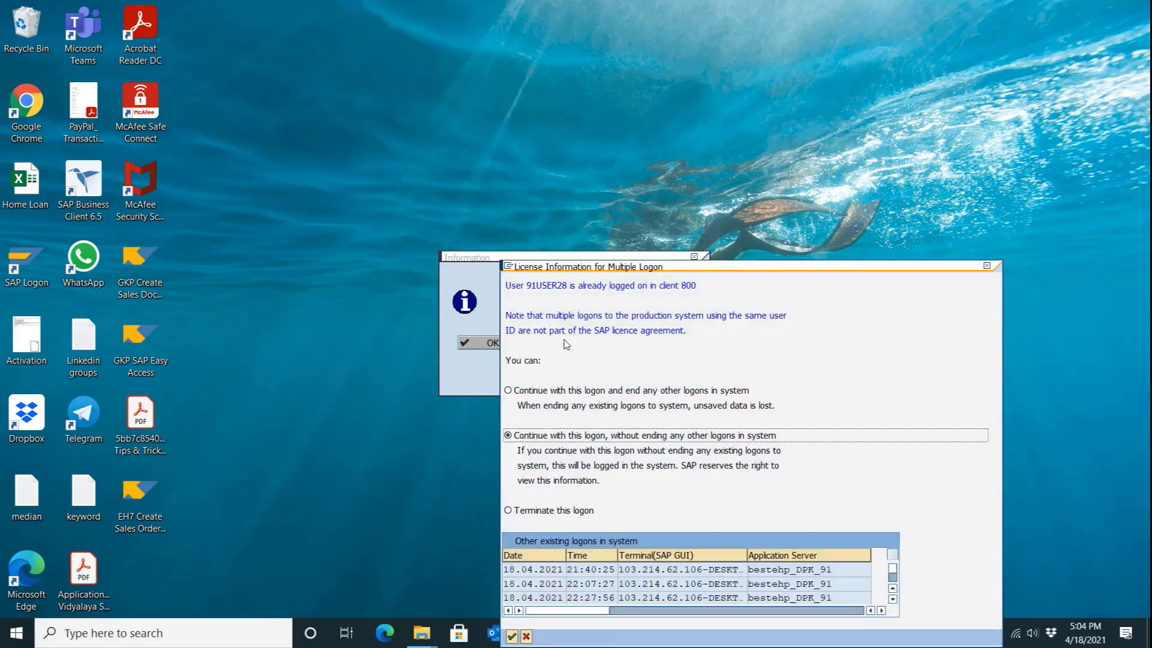
key(Return)
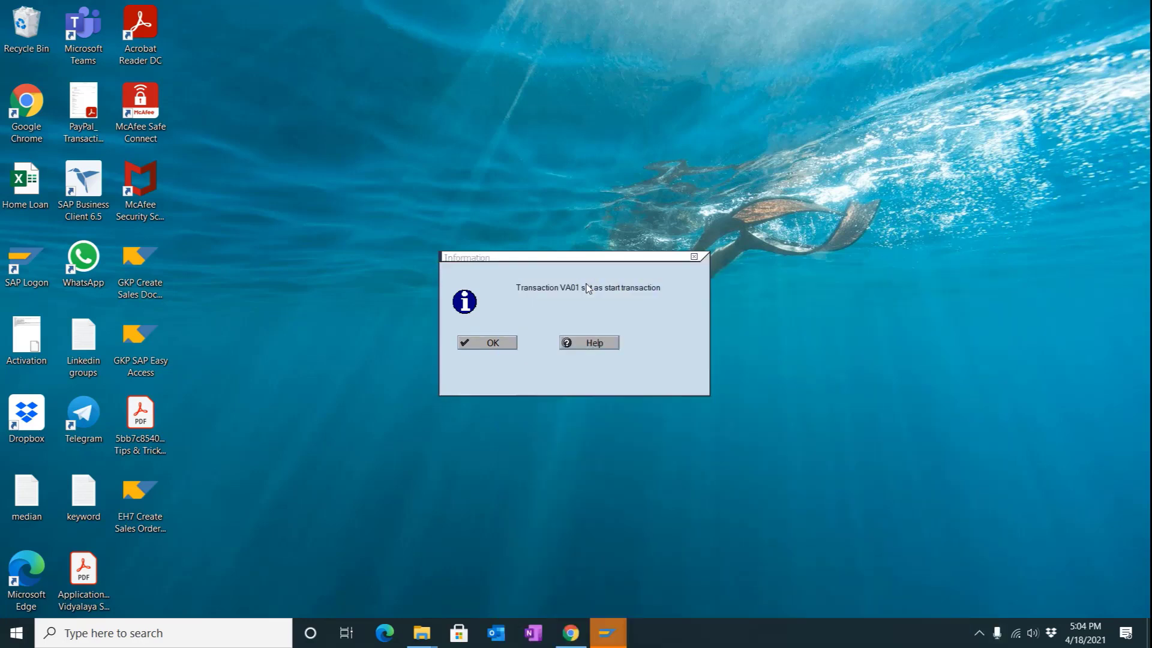
key(Return)
Maximize the Create Sales Order window, dismiss the start-transaction message, and hide SAP.
click(798, 107)
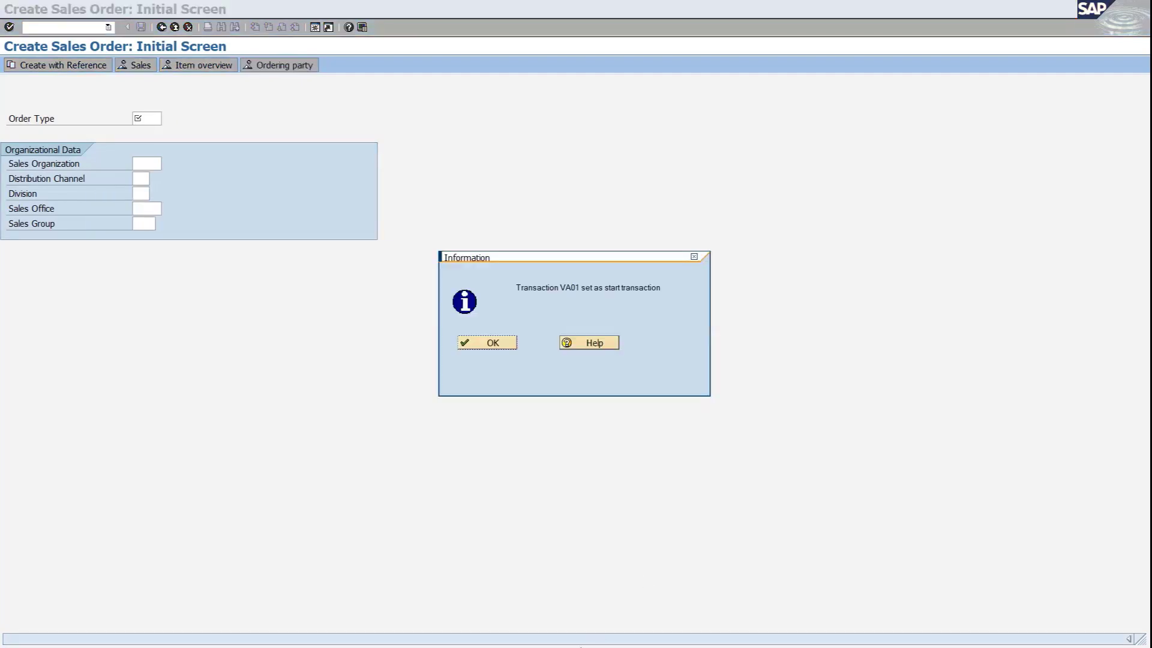
key(Return)
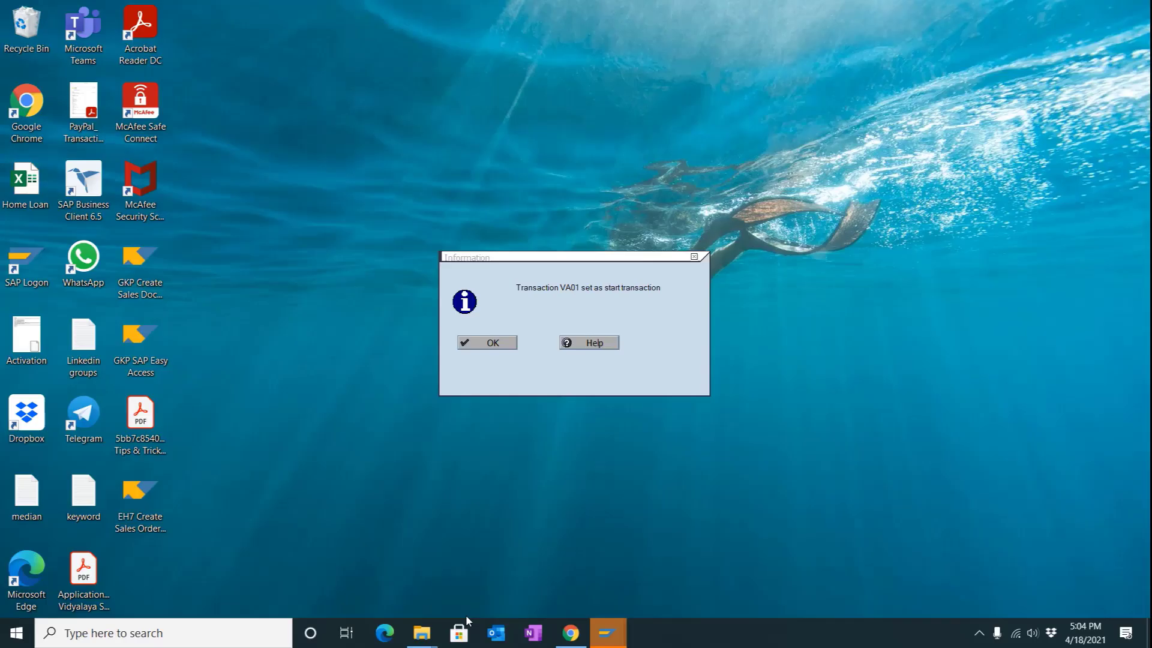
key(Return)
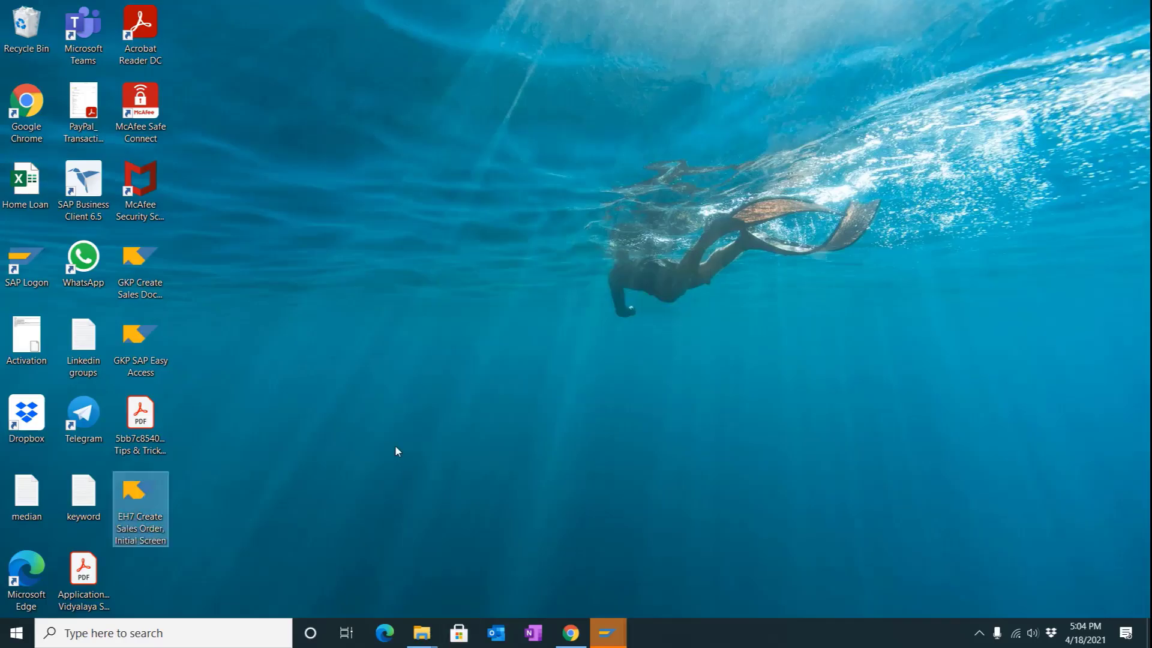
Scroll the SAPBoost article up to its numbered list of six ways to start transactions.
click(570, 633)
scroll(444, 298, up, 8)
scroll(444, 299, up, 15)
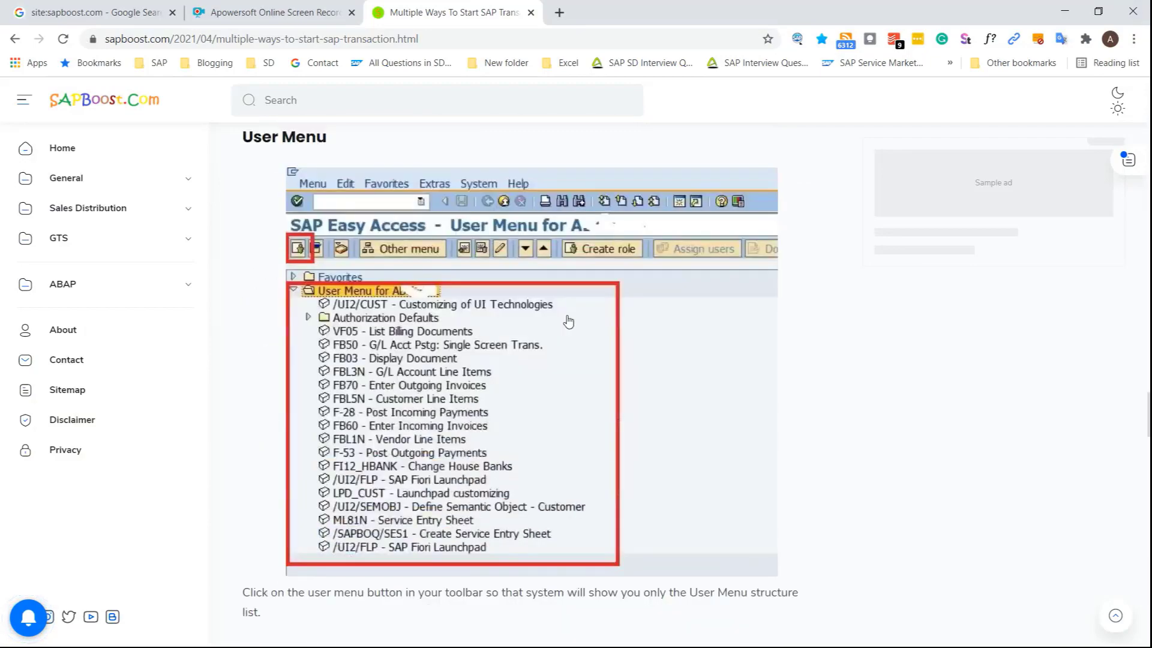
scroll(459, 195, up, 10)
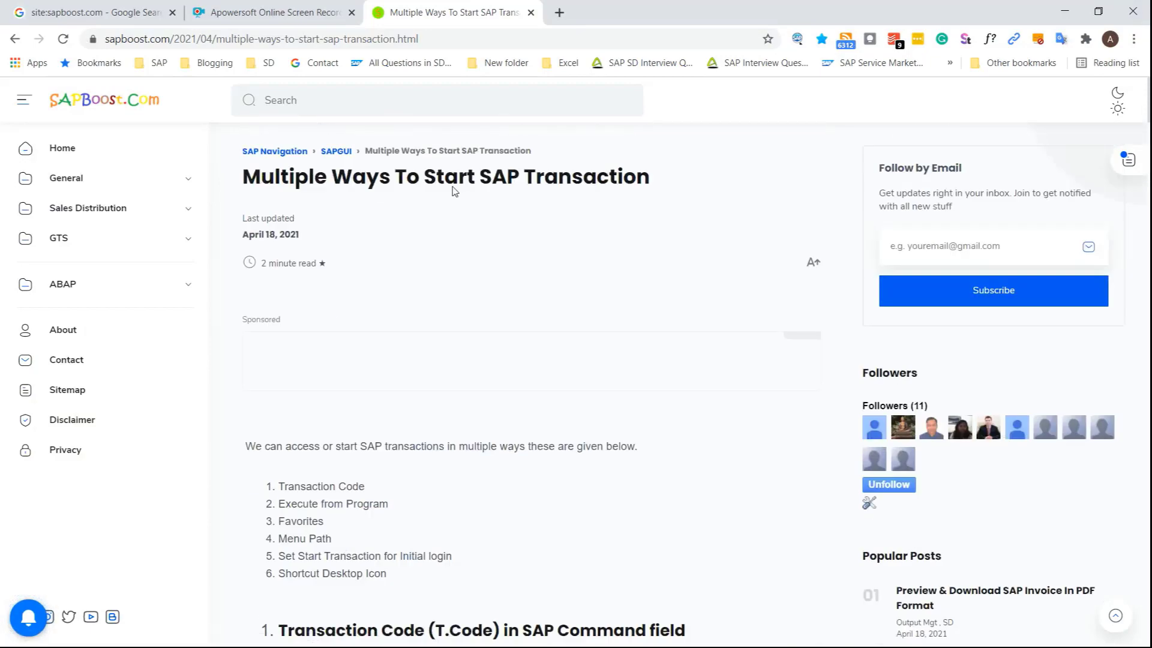
scroll(444, 198, down, 5)
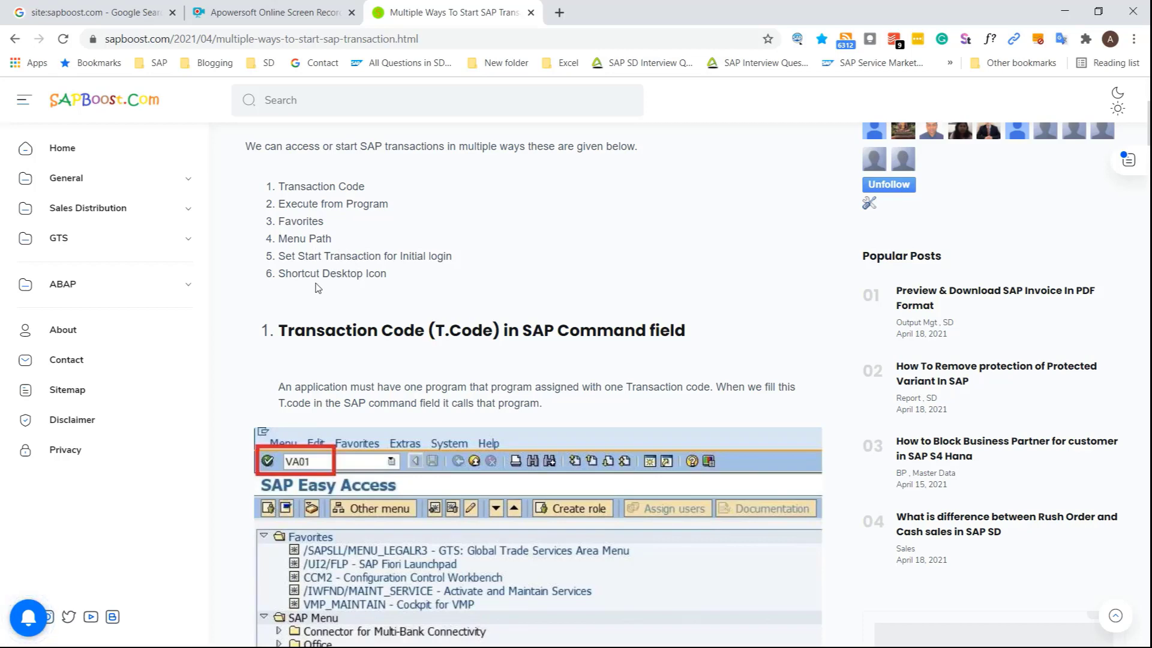
scroll(319, 289, down, 1)
scroll(323, 289, up, 2)
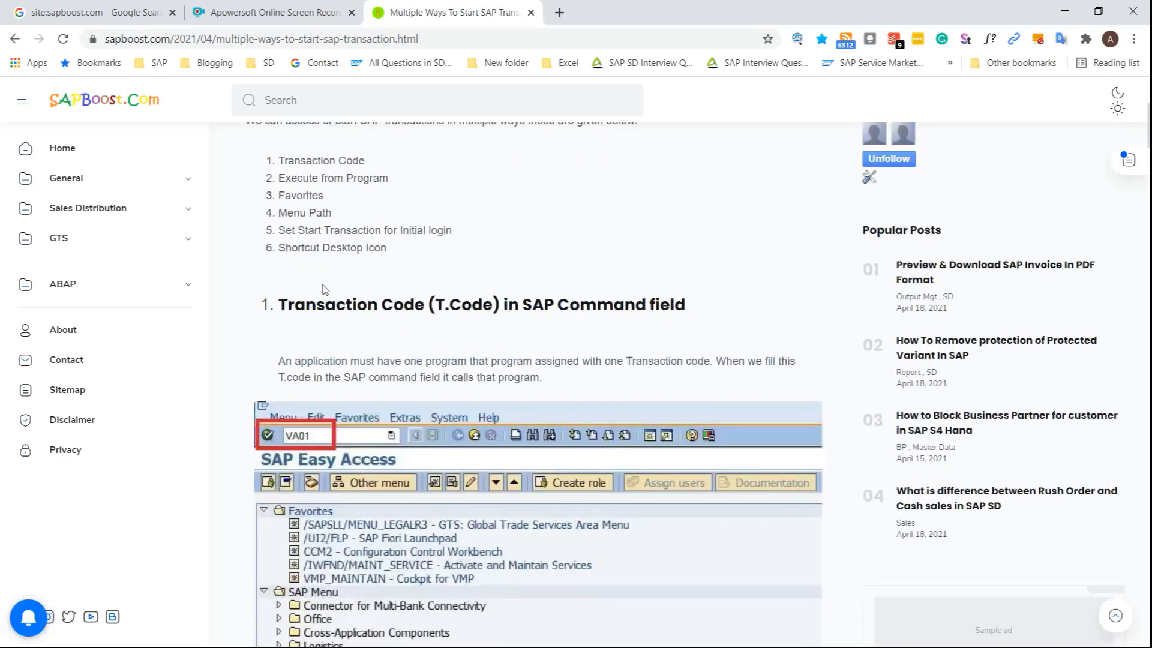